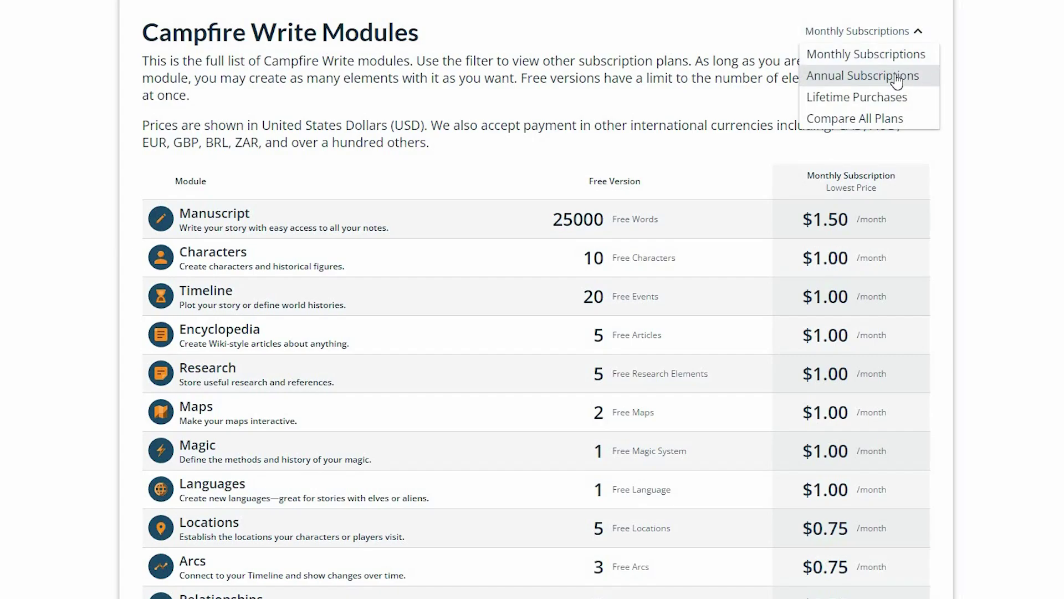
- View the module prices for annual subscriptions and lifetime purchases, and compare all plans side by side
left_click(897, 77)
left_click(887, 31)
left_click(892, 92)
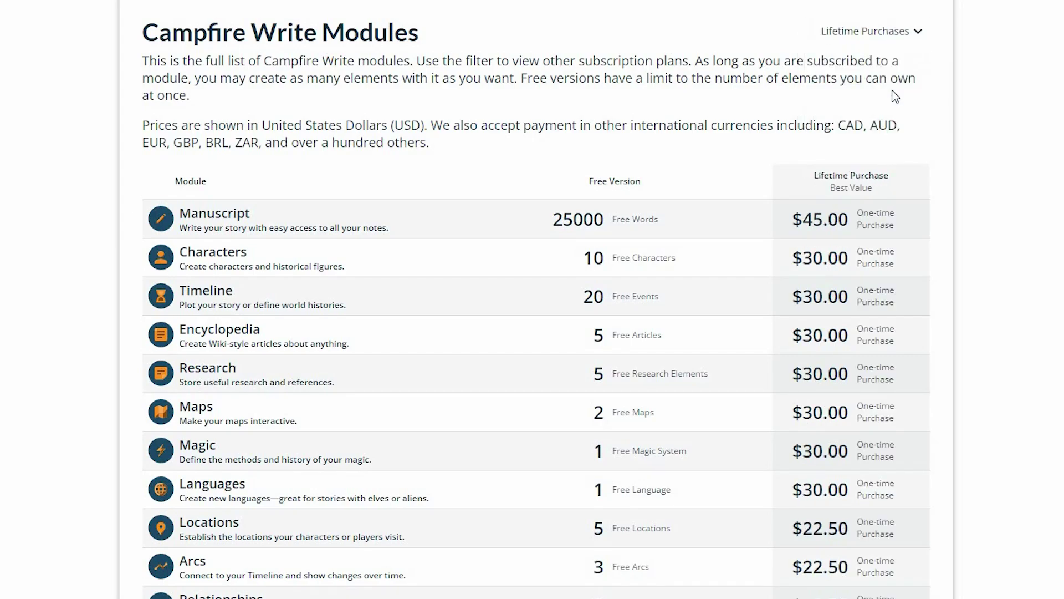
left_click(889, 33)
left_click(881, 116)
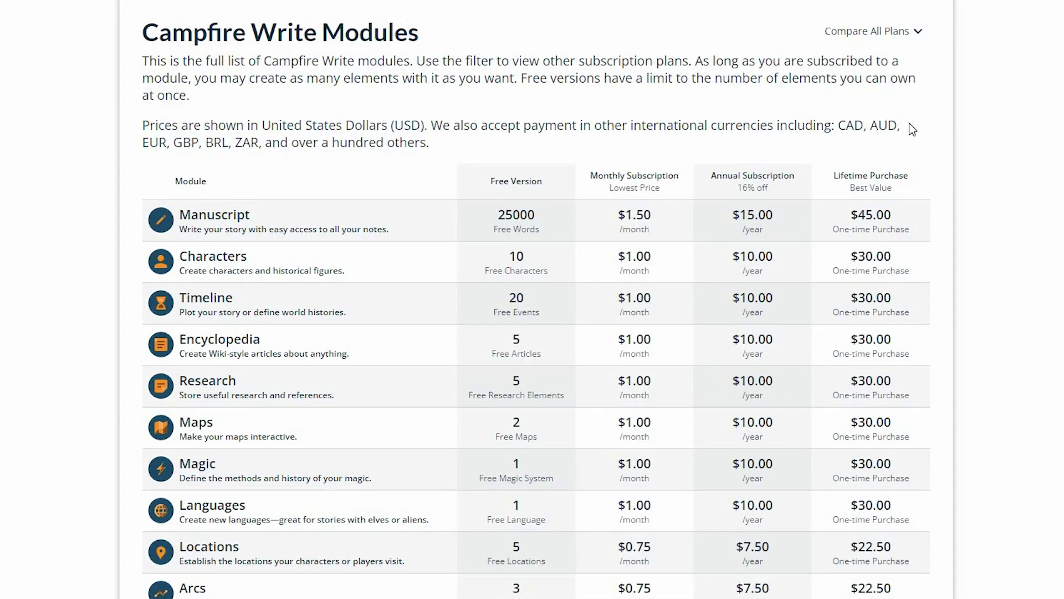
scroll(980, 152, "down", 3)
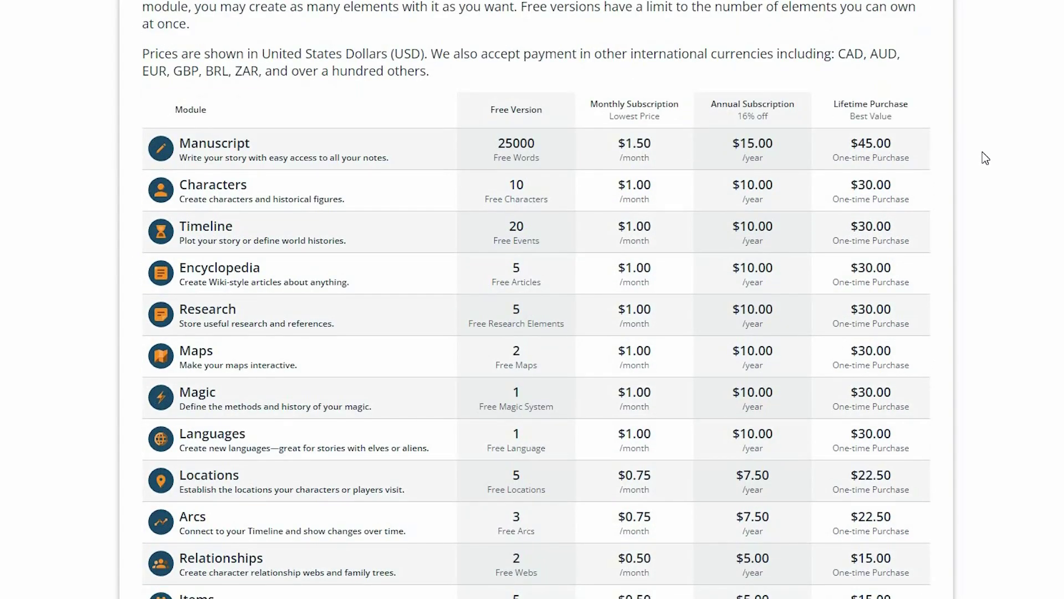
scroll(982, 153, "down", 5)
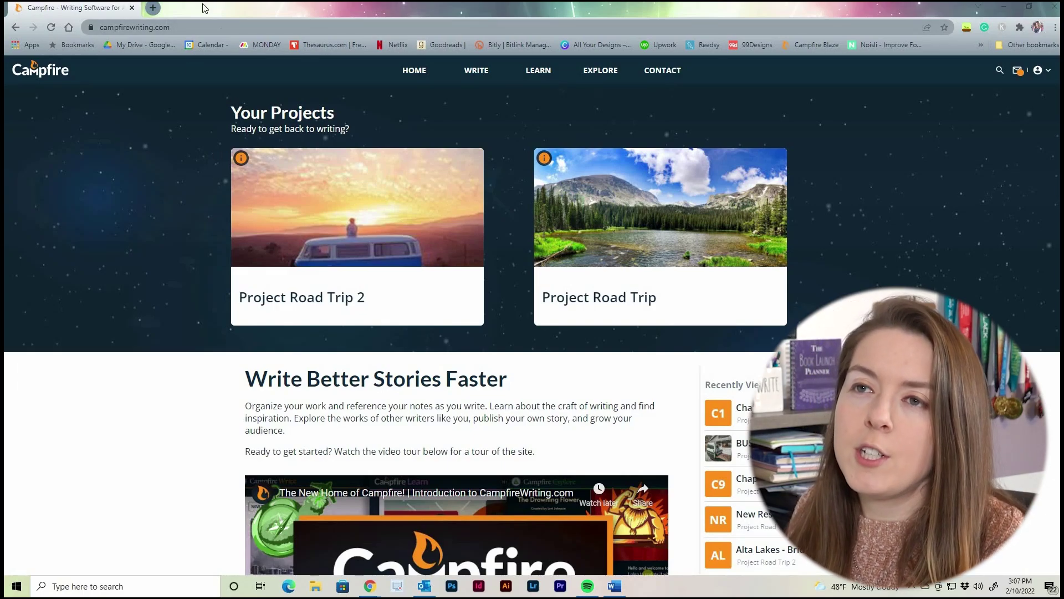
- Open the Project Road Trip project from the Campfire home page
left_click(94, 27)
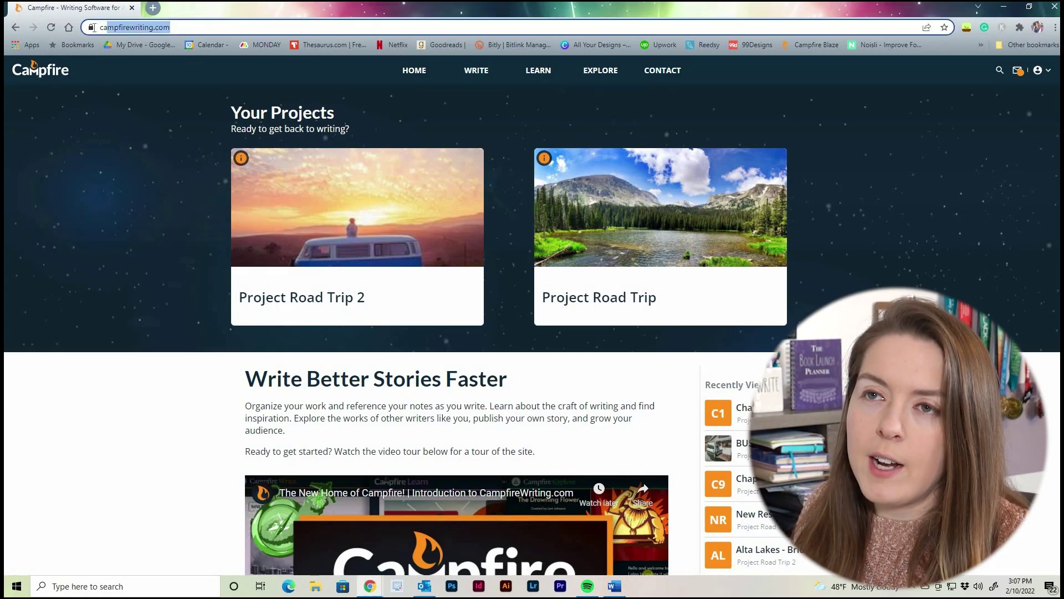
left_click(150, 410)
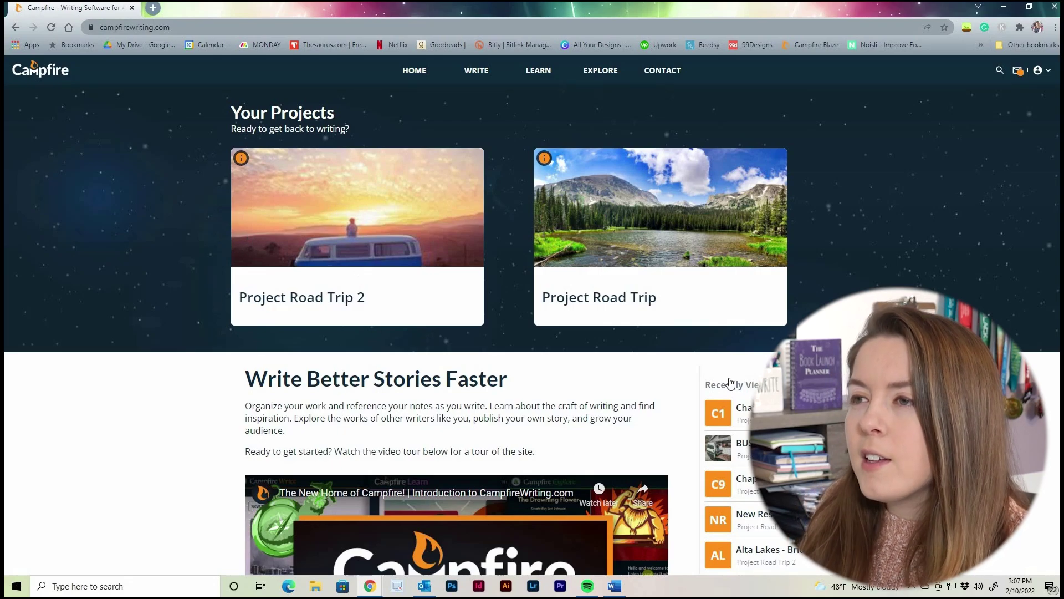
left_click(661, 237)
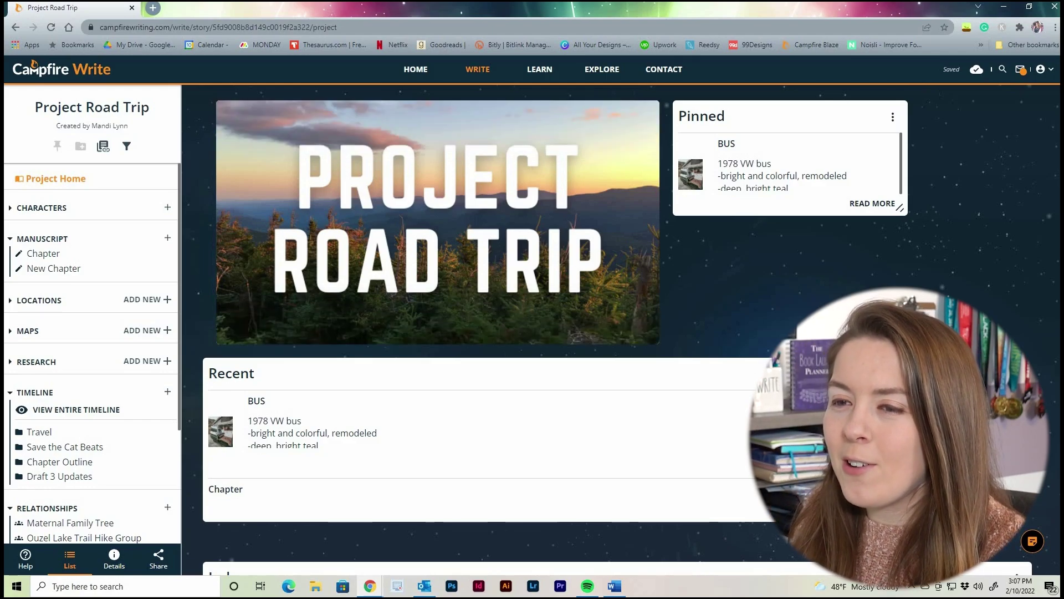
- Look over the Recent and Index panels on the project home page, and enlarge the Pinned panel
scroll(554, 332, "down", 2)
scroll(564, 450, "up", 2)
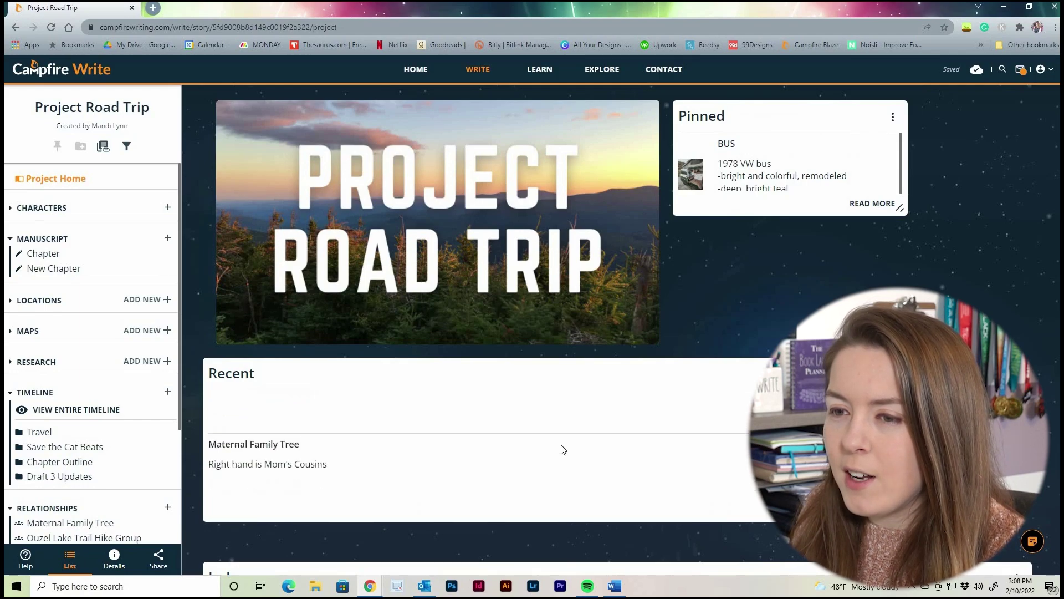
scroll(499, 415, "down", 4)
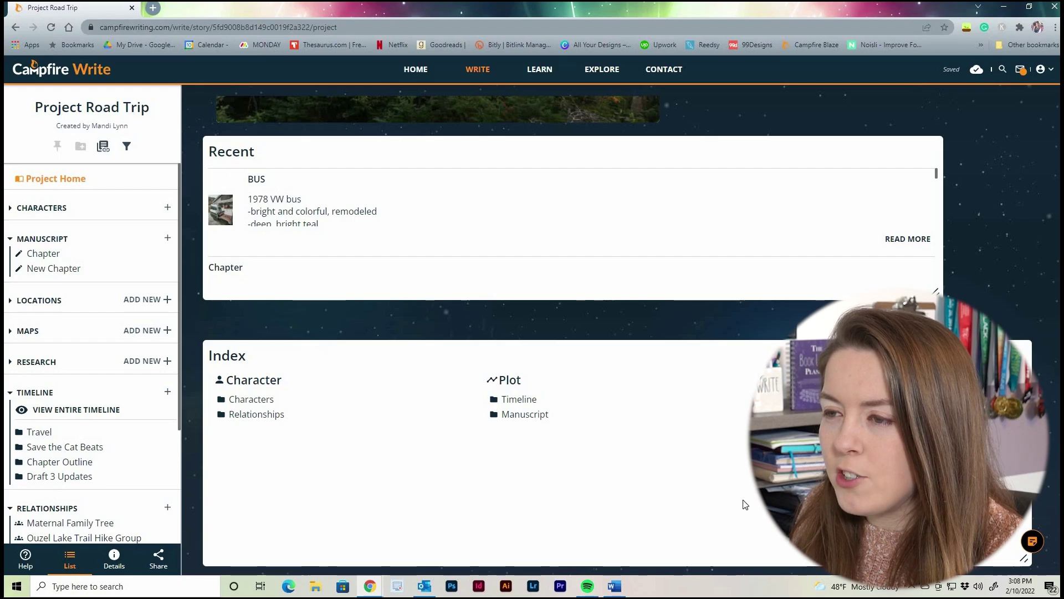
scroll(577, 429, "up", 4)
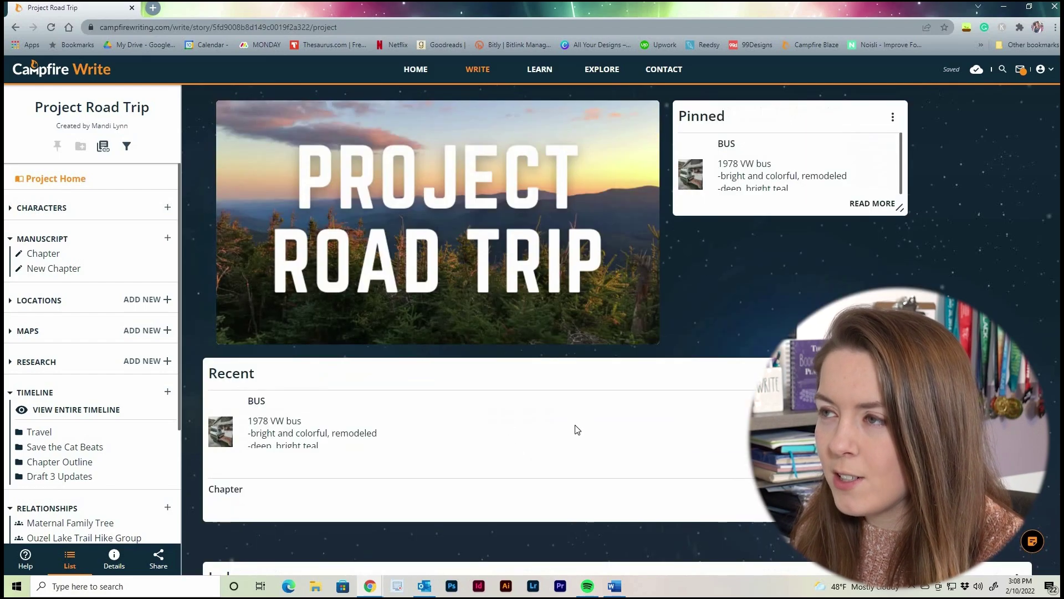
left_click_drag(903, 209, 920, 252)
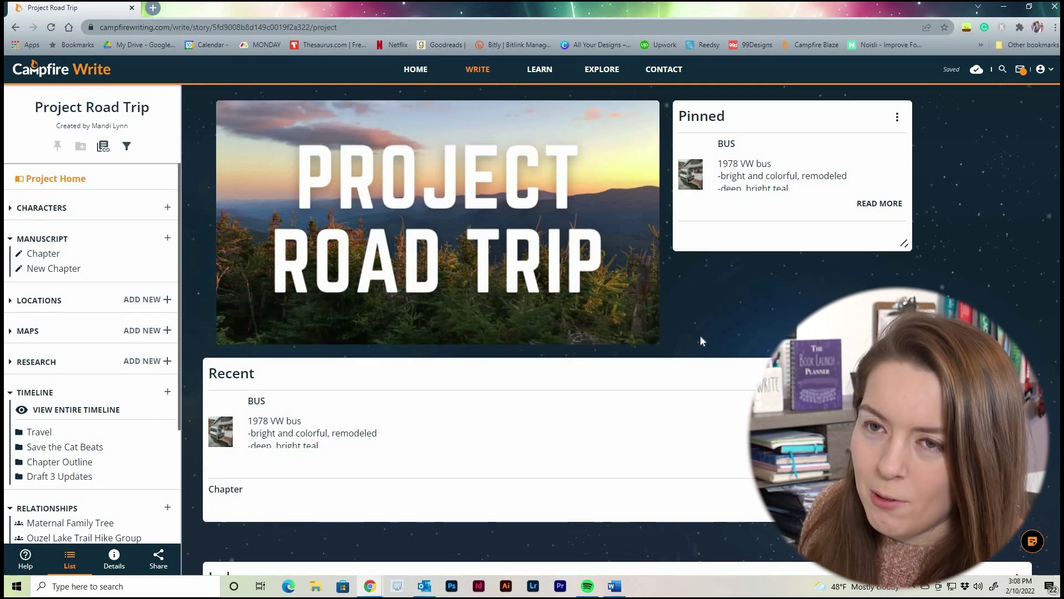
- Collapse the Manuscript section and hide the Species, Magic and Encyclopedia modules from the project's element list
left_click(42, 238)
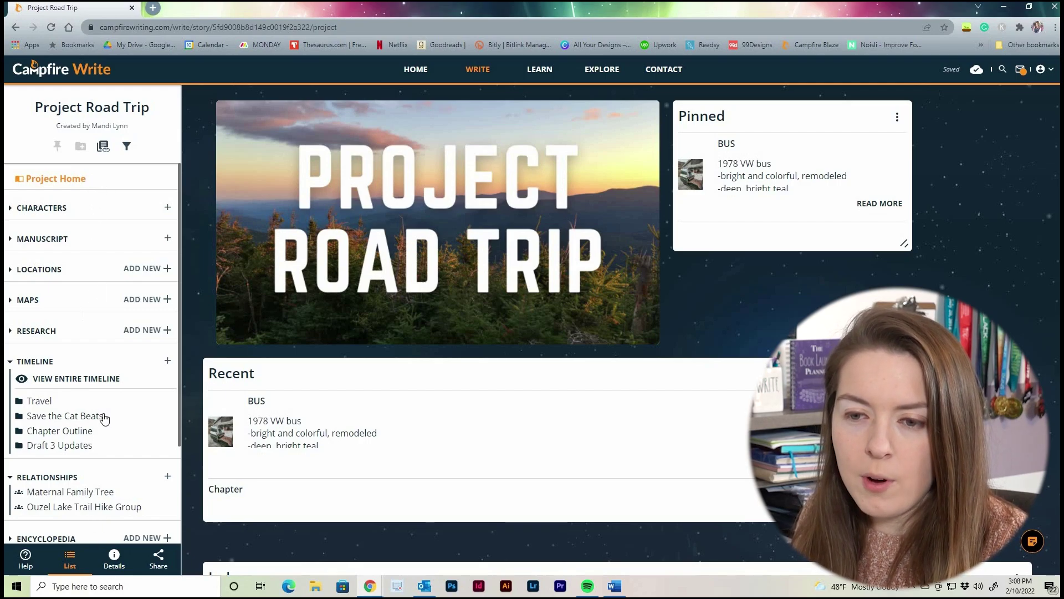
left_click(126, 147)
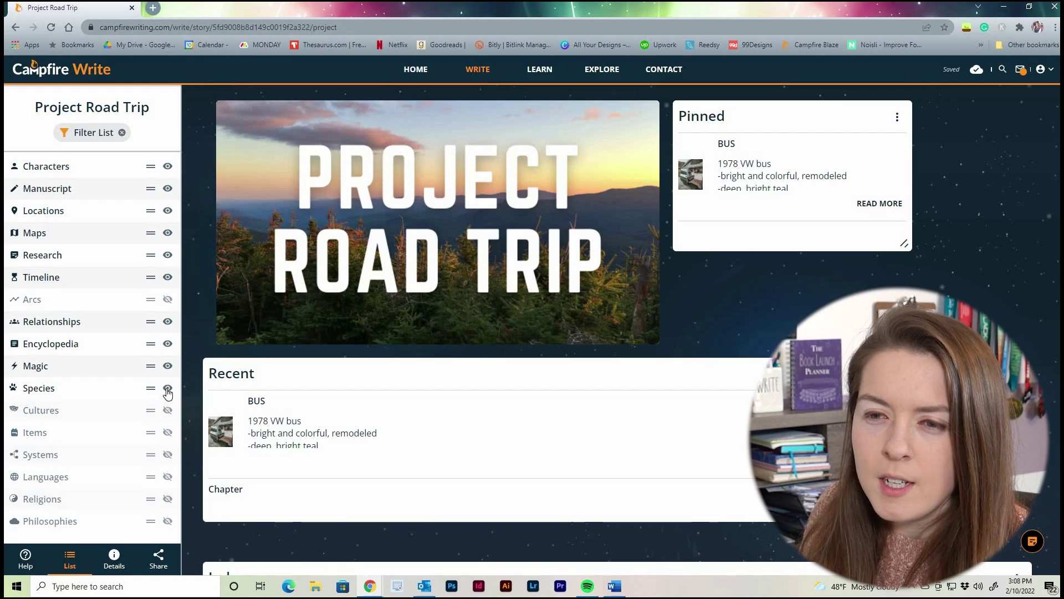
left_click(168, 367)
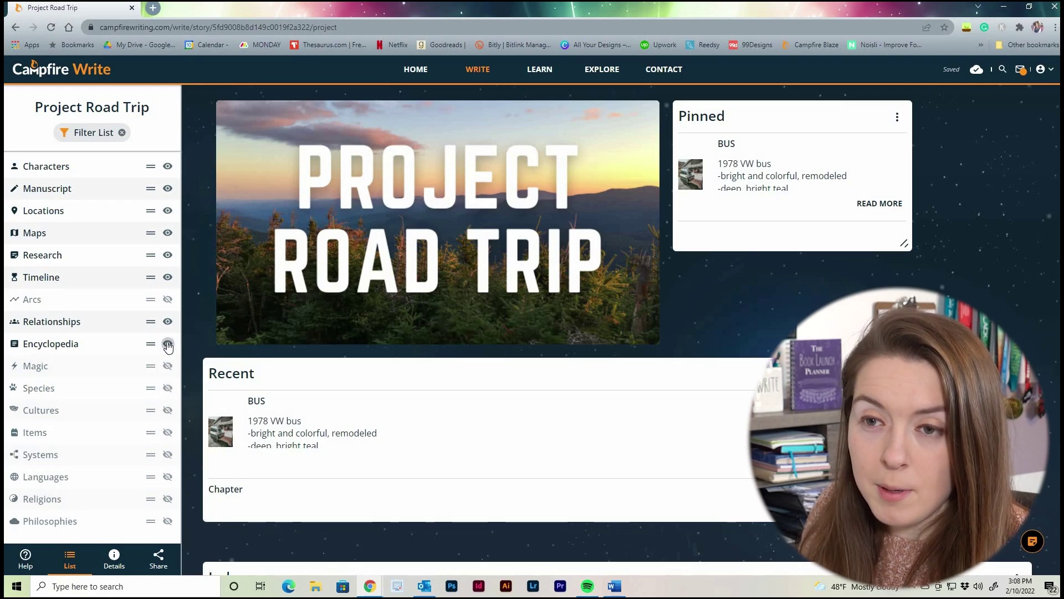
left_click(168, 345)
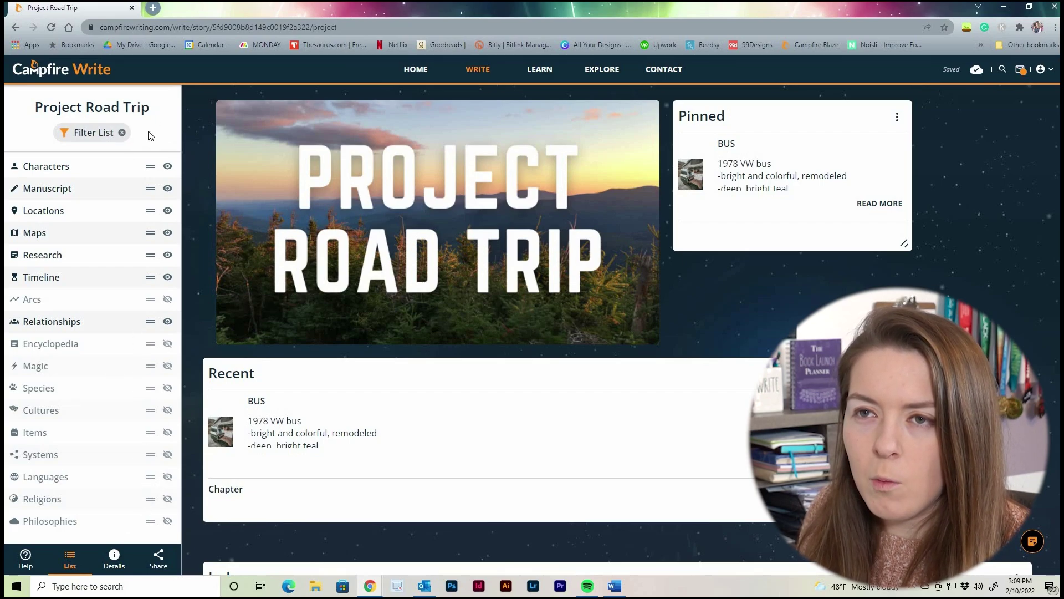
left_click(79, 561)
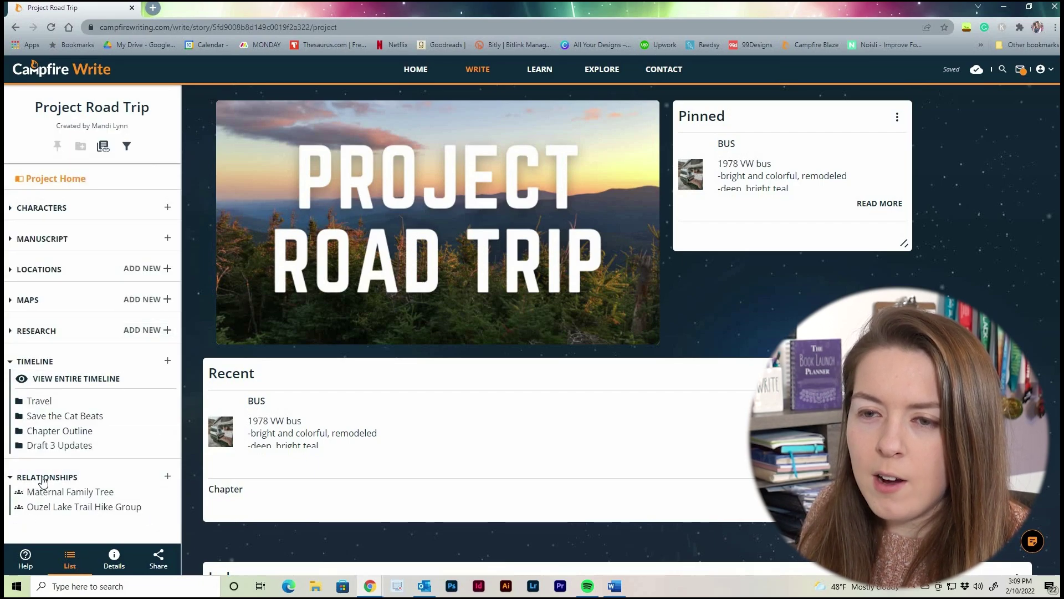
- Collapse the Timeline and Relationships sections, and expand Characters to look through its folders
left_click(47, 363)
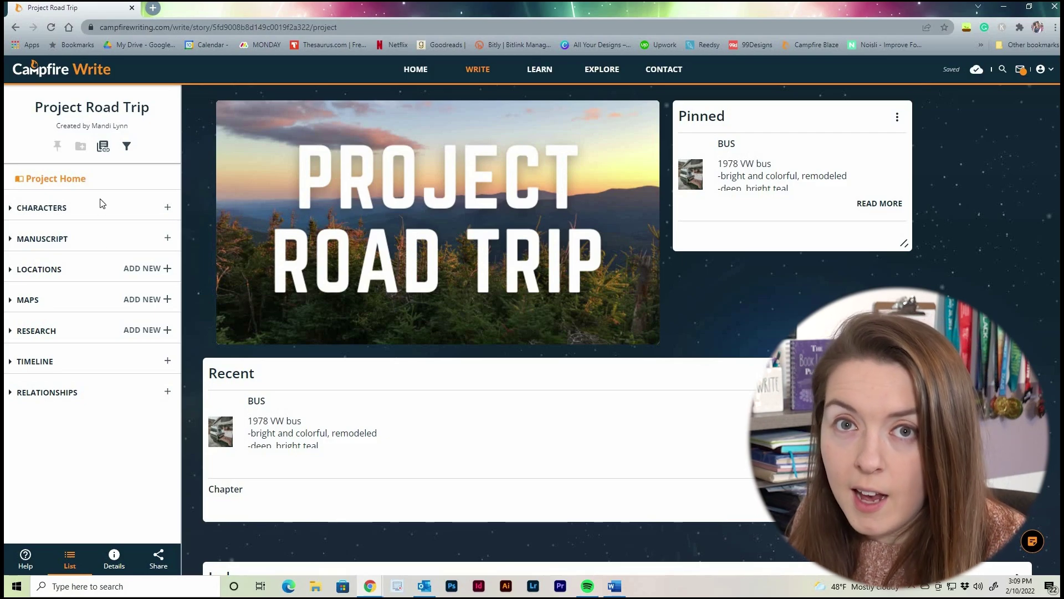
left_click(47, 208)
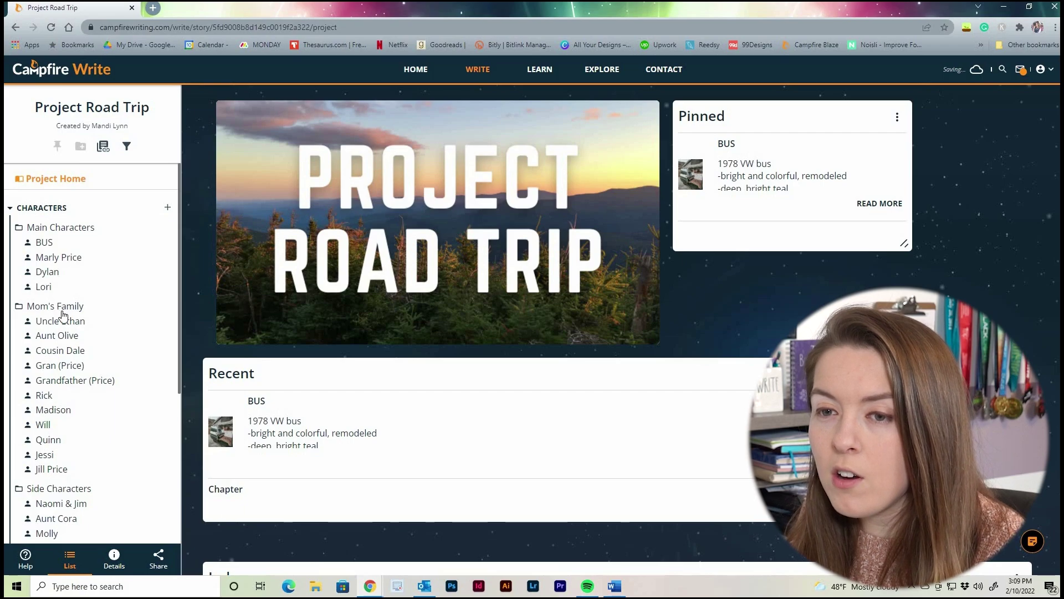
scroll(69, 343, "down", 4)
scroll(74, 337, "up", 4)
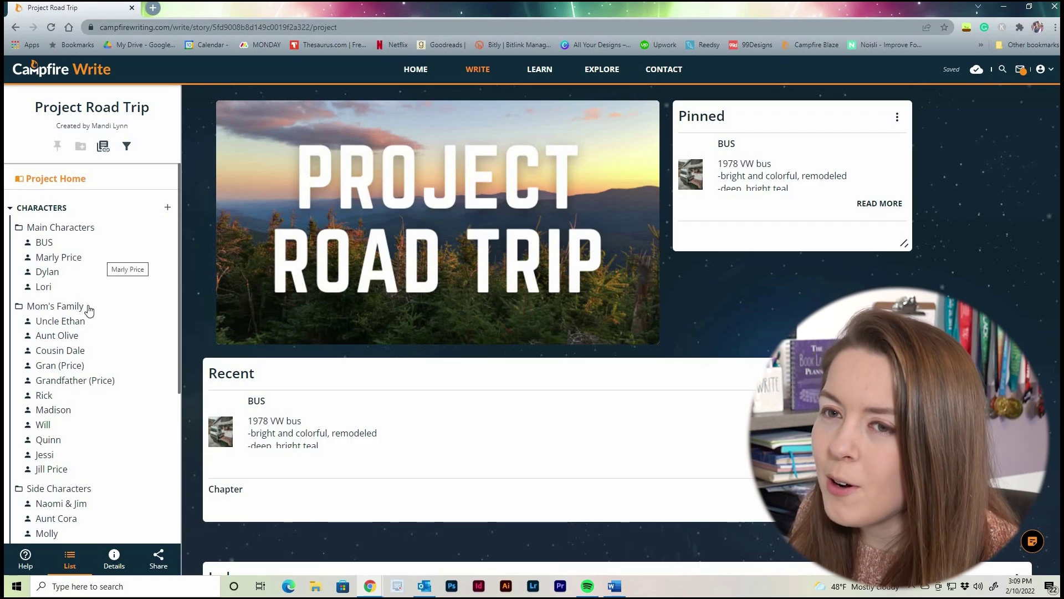
- Open the character listed directly below BUS in Main Characters and review the description, physical attributes and backstory
left_click(63, 261)
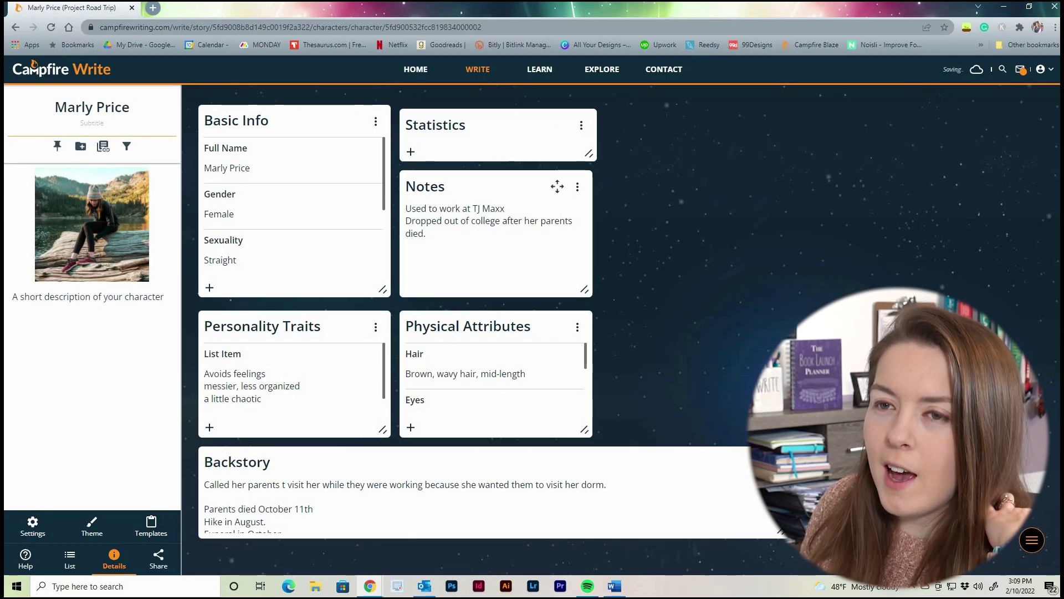
triple_click(168, 299)
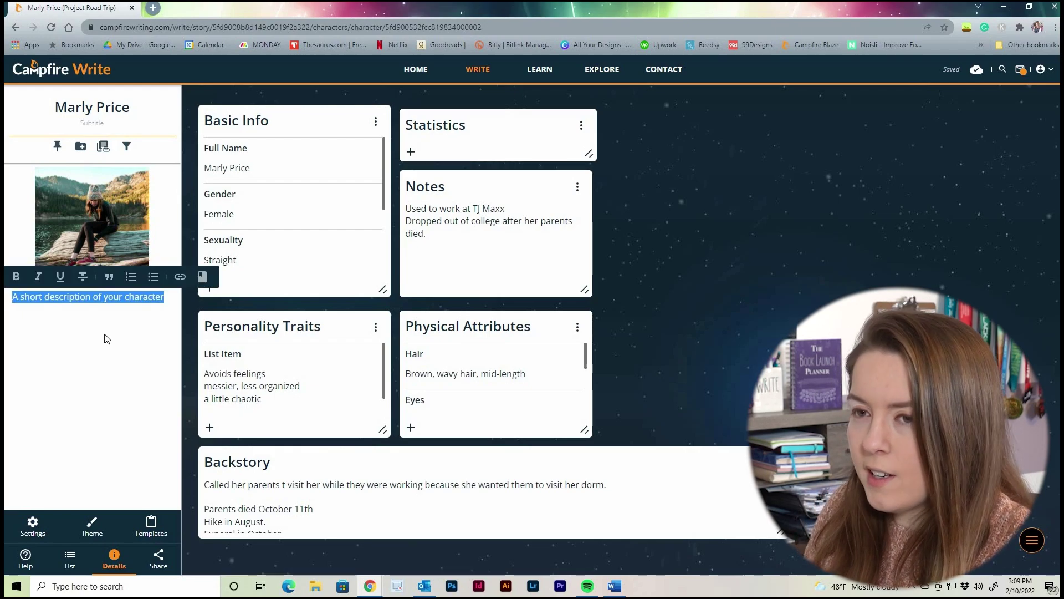
left_click_drag(169, 298, 11, 317)
left_click(394, 453)
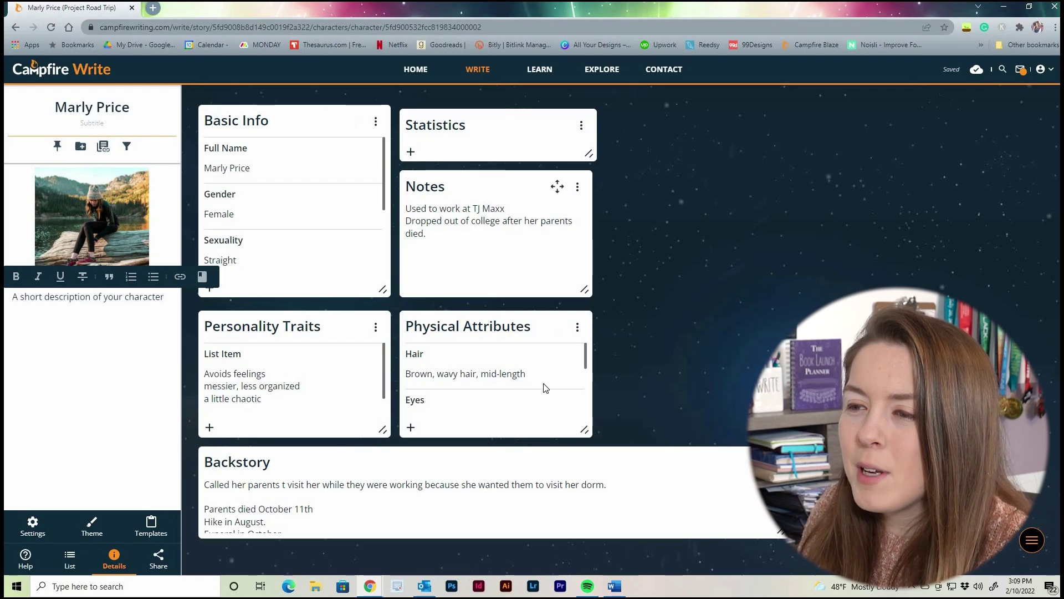
scroll(506, 350, "down", 5)
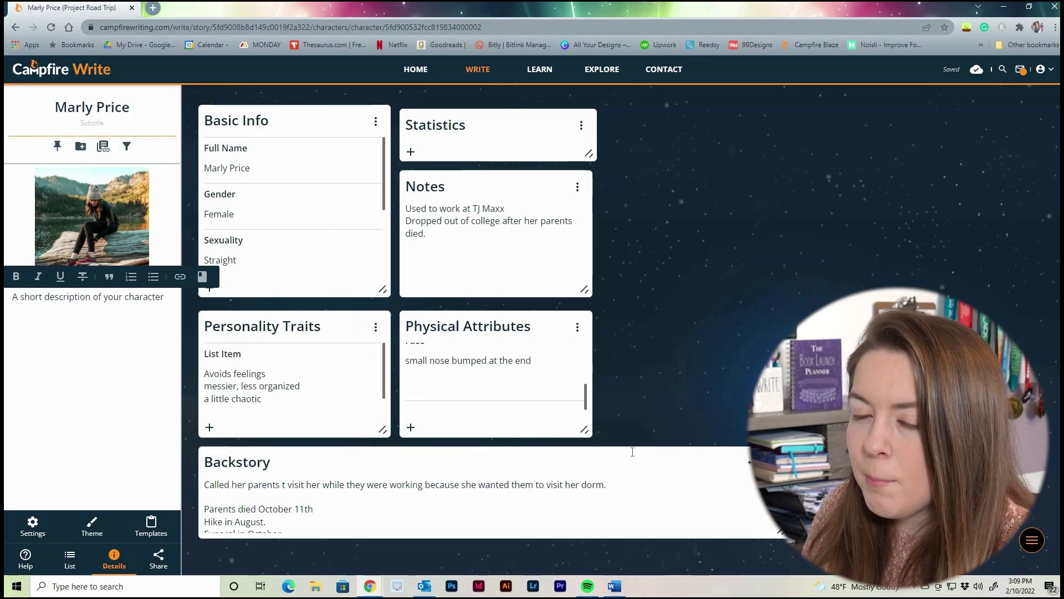
scroll(710, 495, "down", 2)
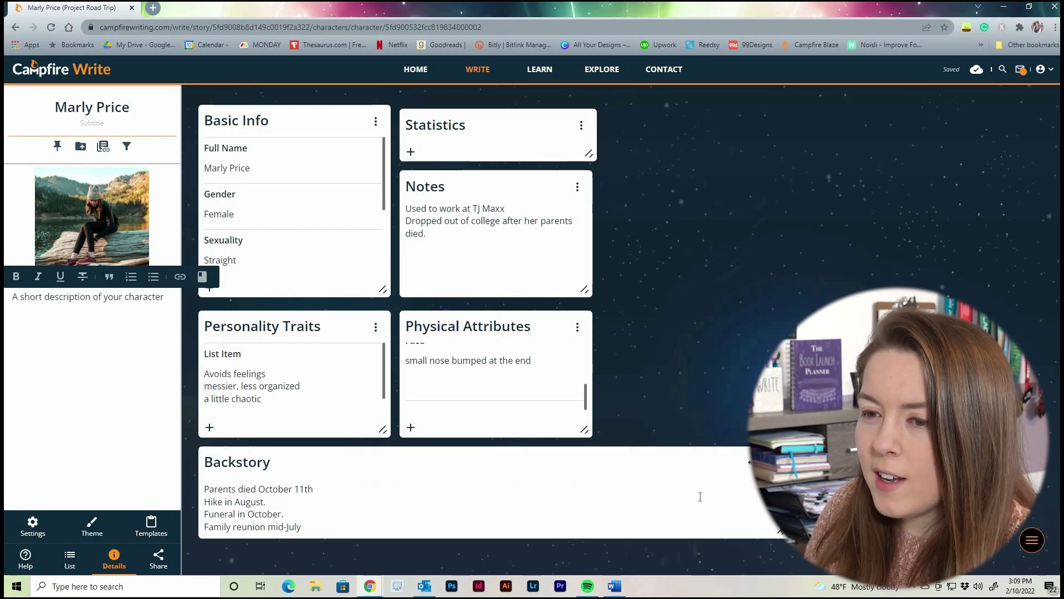
scroll(693, 497, "up", 2)
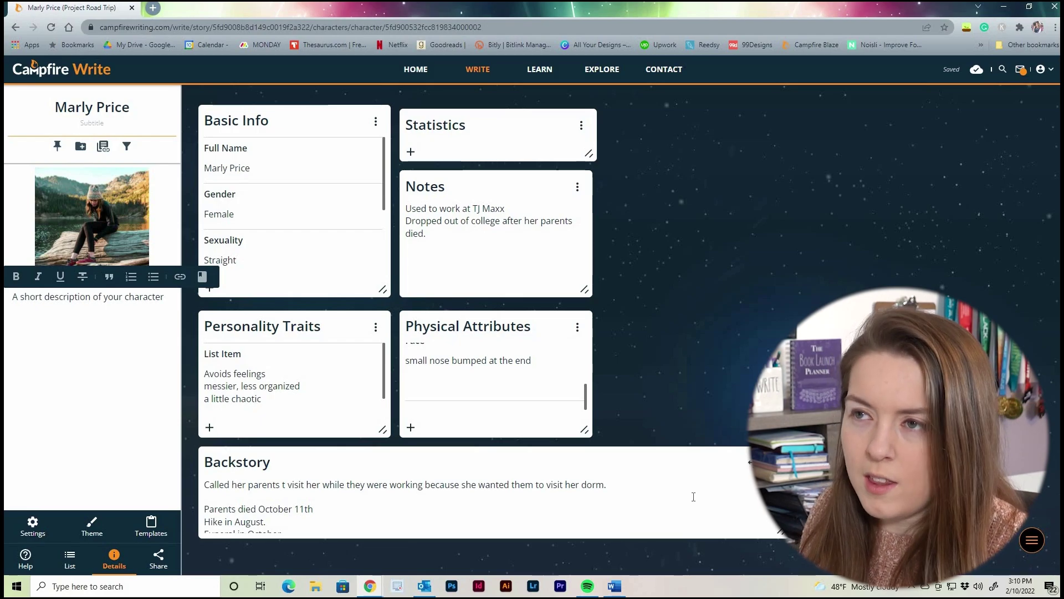
- Return to the project's element list and add a new character
left_click(66, 570)
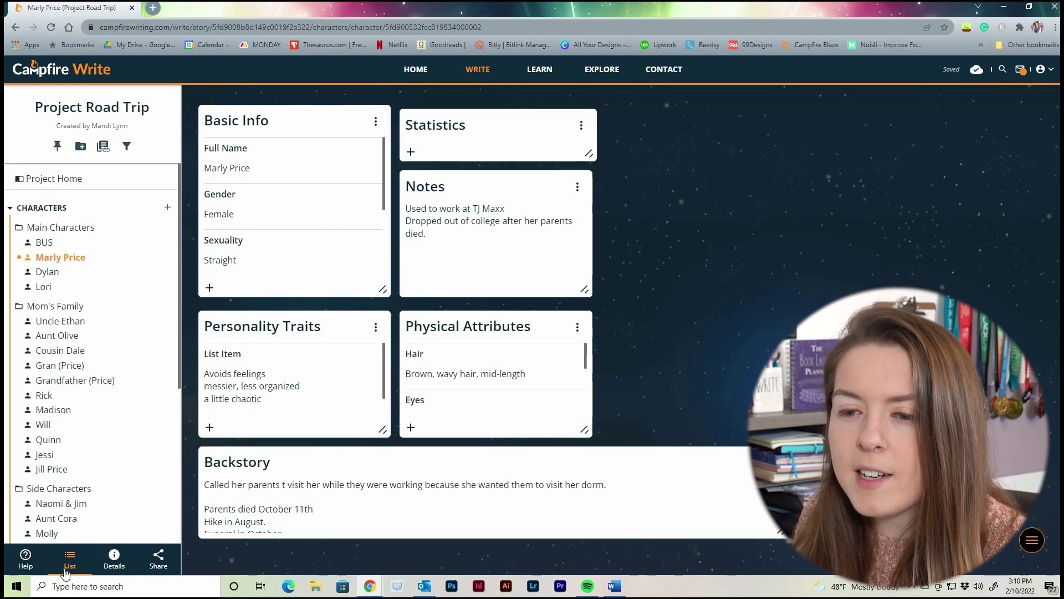
left_click(109, 561)
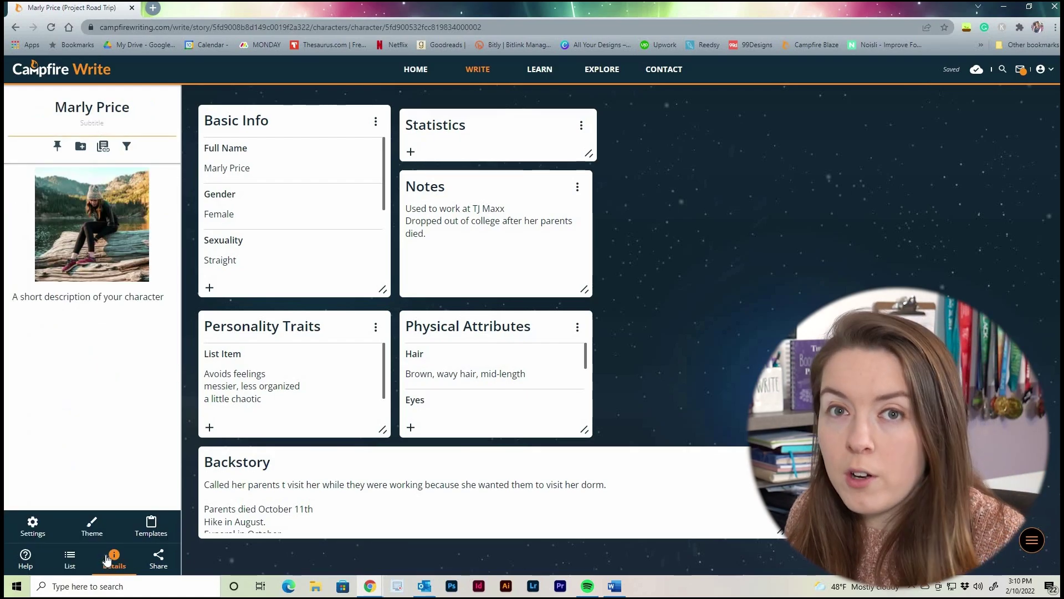
left_click(69, 559)
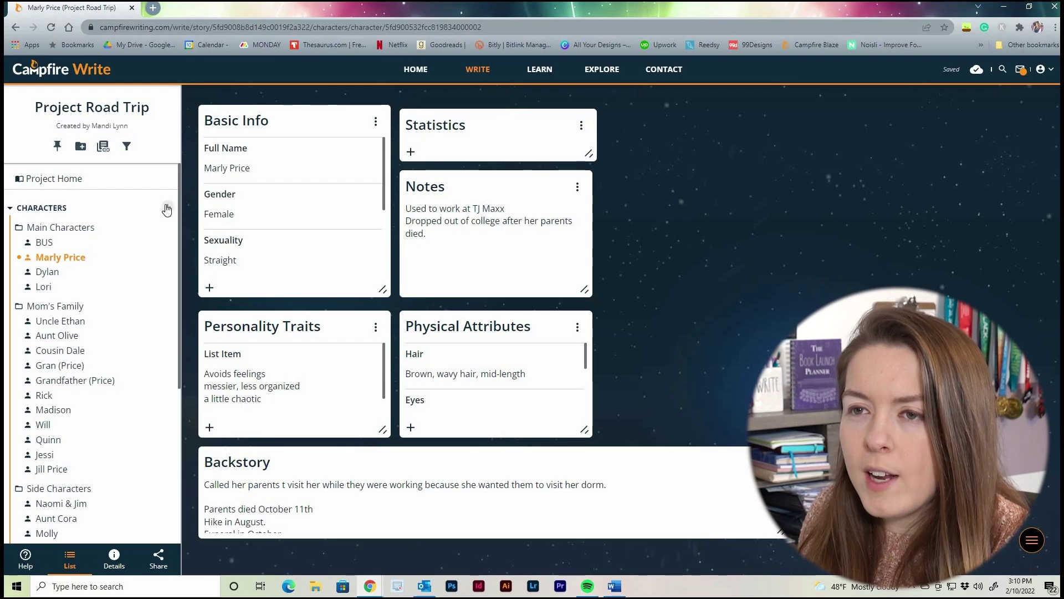
left_click(167, 209)
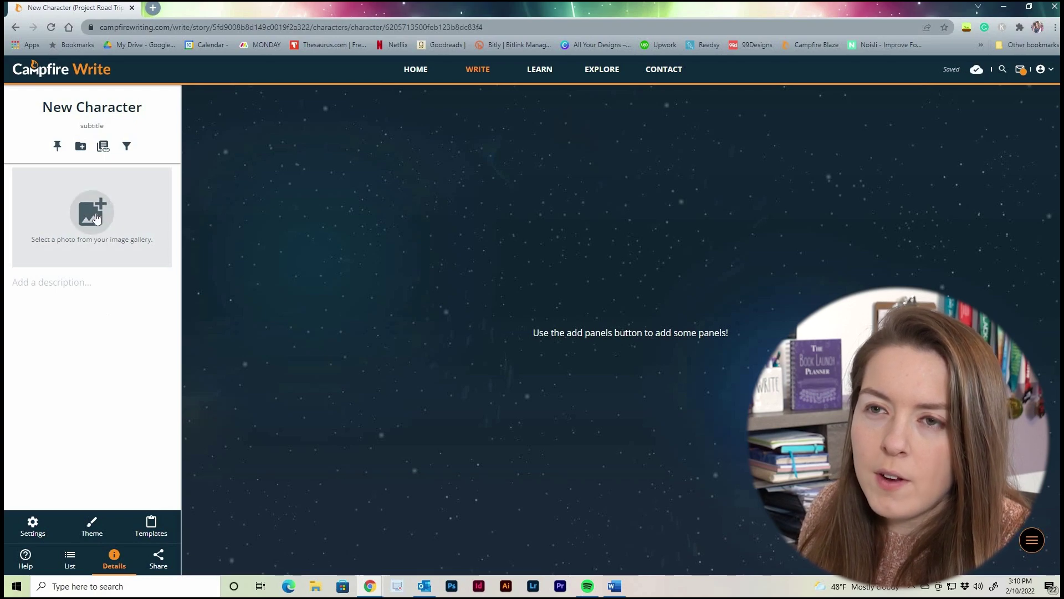
- Browse the image gallery for a photo for the new character without choosing one
left_click(95, 213)
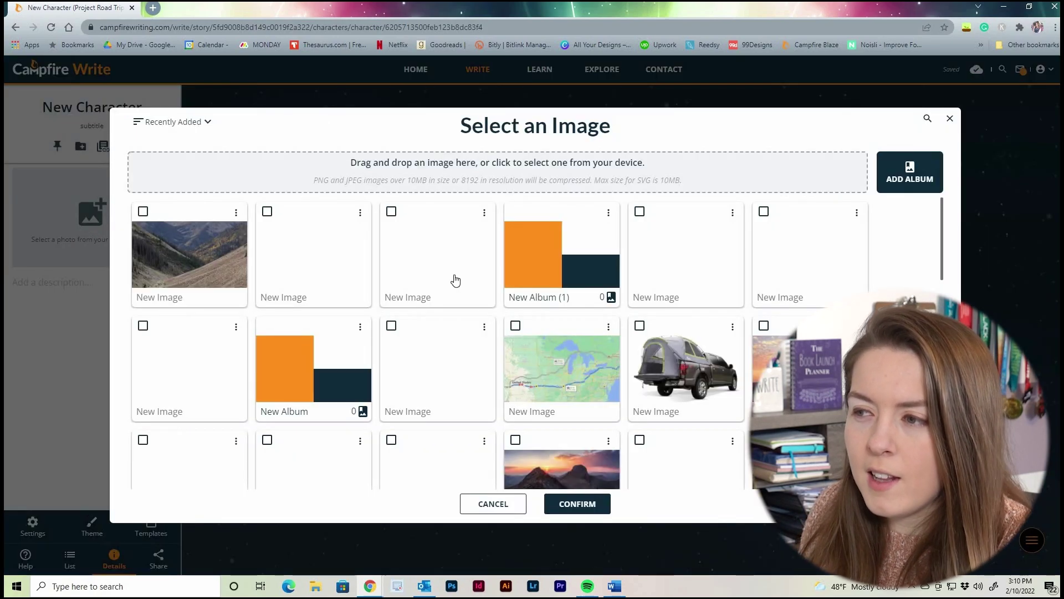
scroll(599, 299, "down", 3)
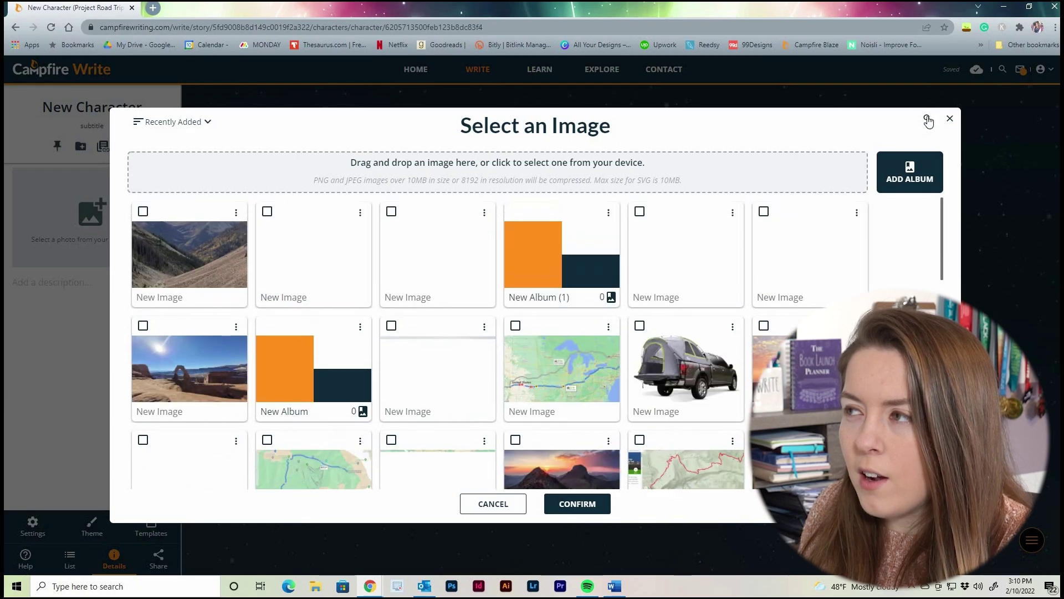
- Add an attributes panel to the new character's page
left_click(1025, 548)
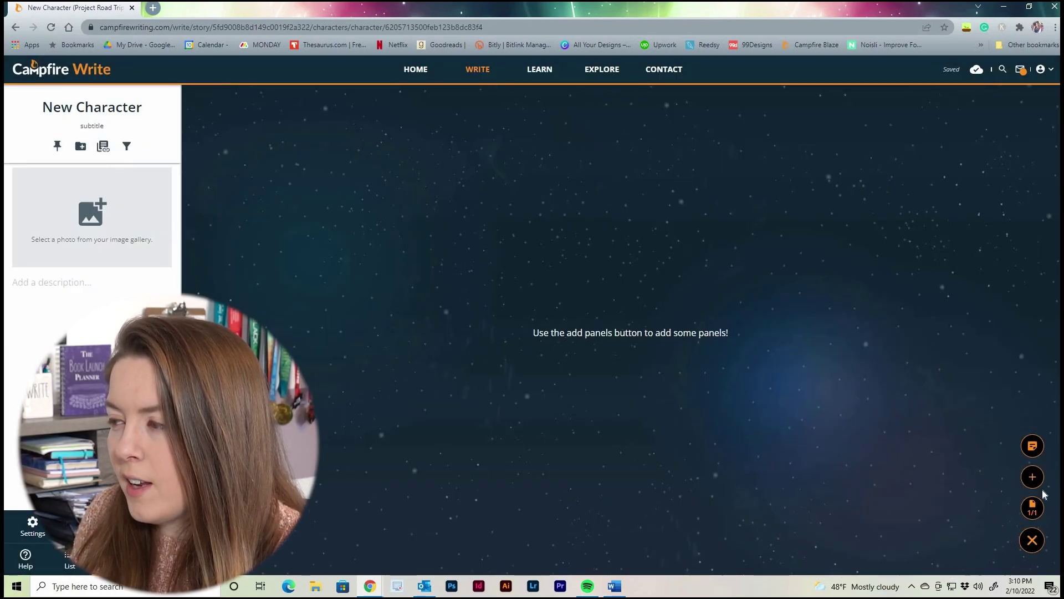
left_click(1032, 540)
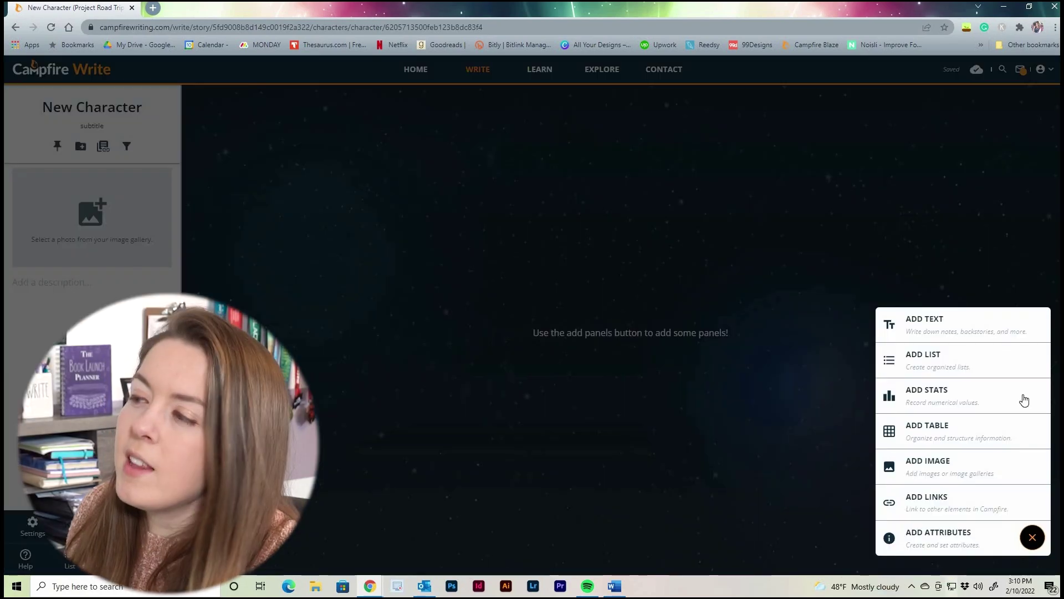
left_click(957, 540)
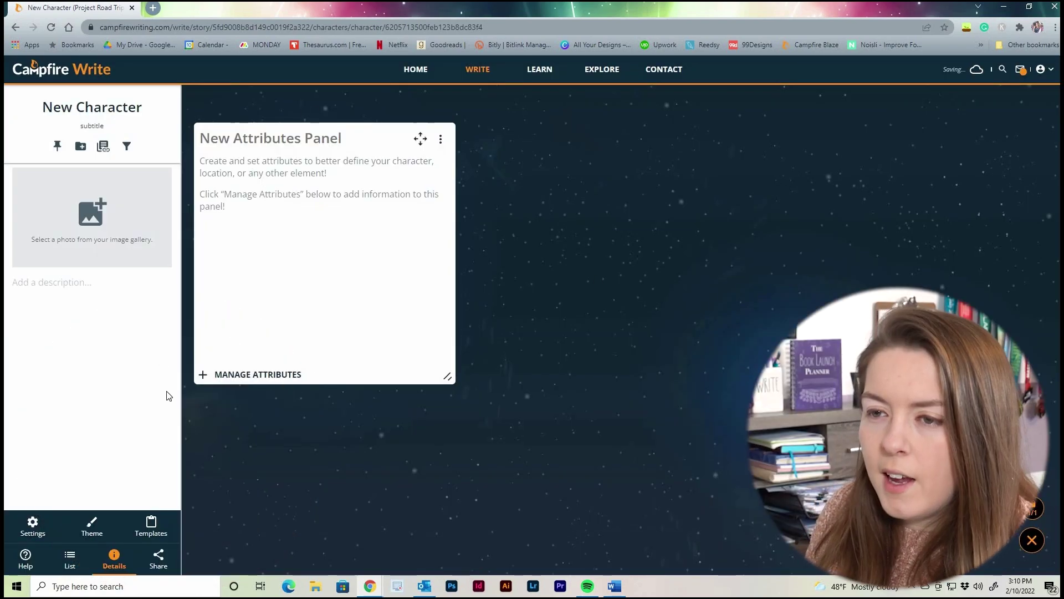
- Look through the attribute categories available for the new panel, including the Clothing attributes, and leave without adding any
left_click(232, 374)
scroll(323, 477, "down", 1)
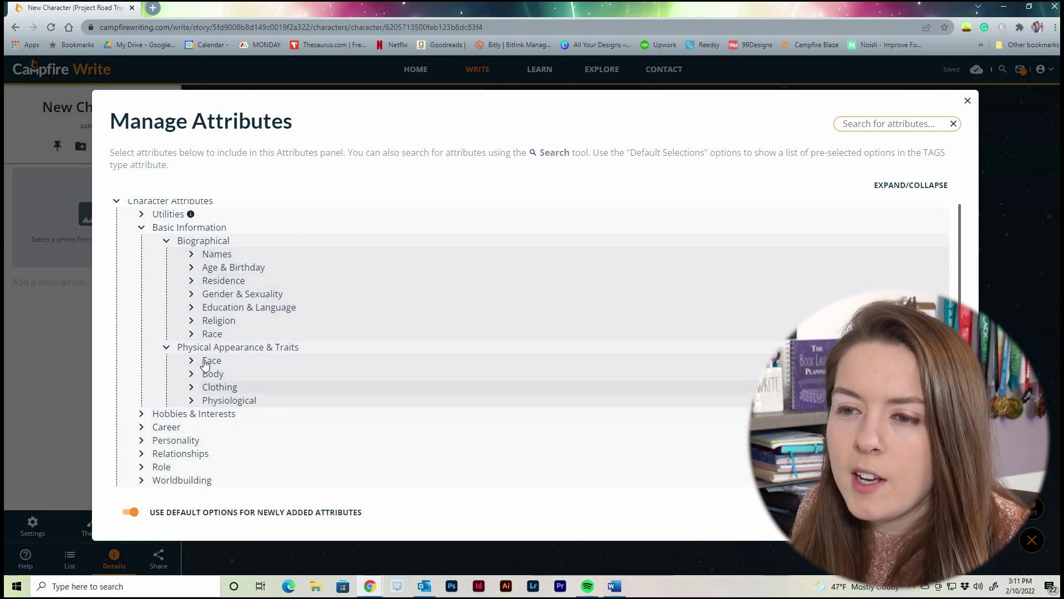
left_click(268, 385)
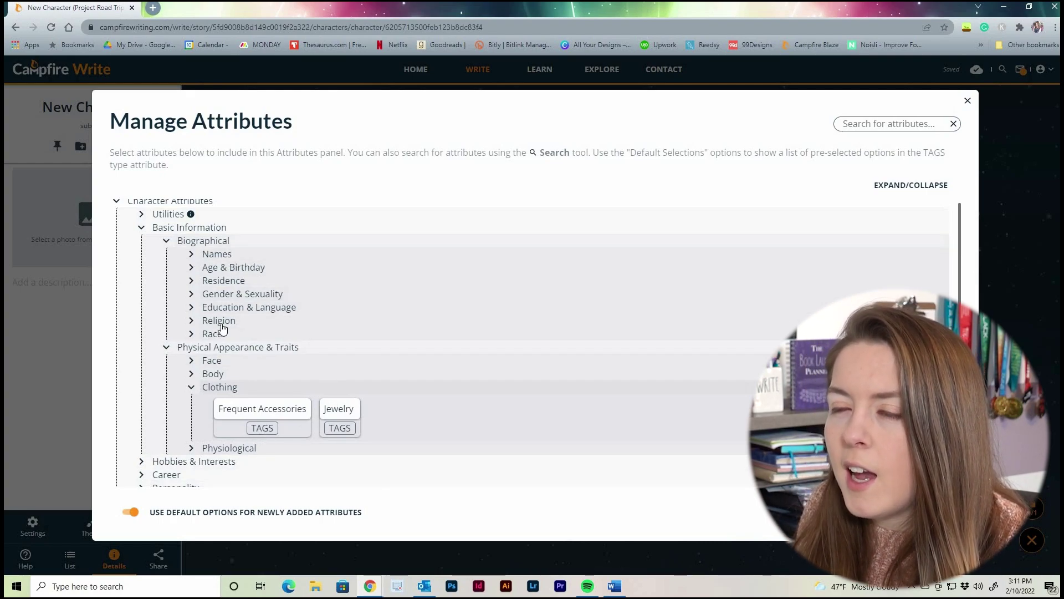
key("Escape")
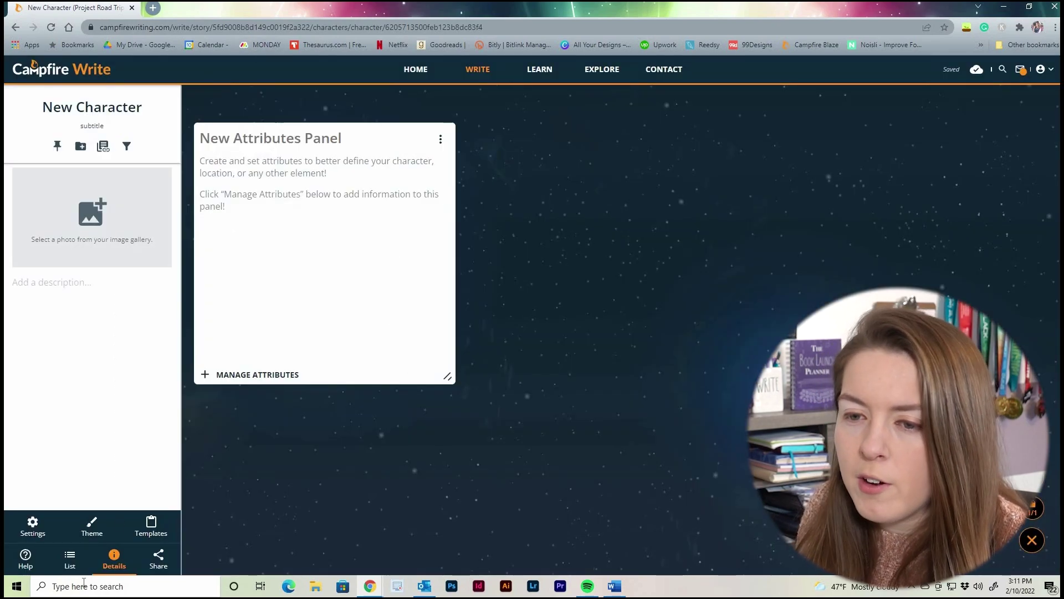
- Return to the project's element list and open the BUS character page to view its details
left_click(69, 559)
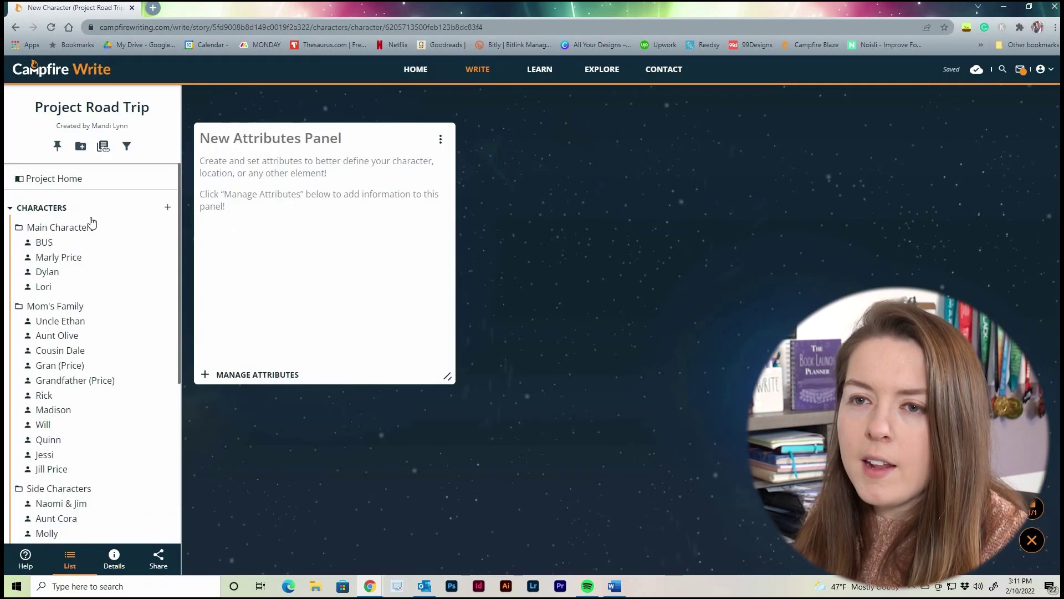
left_click(44, 244)
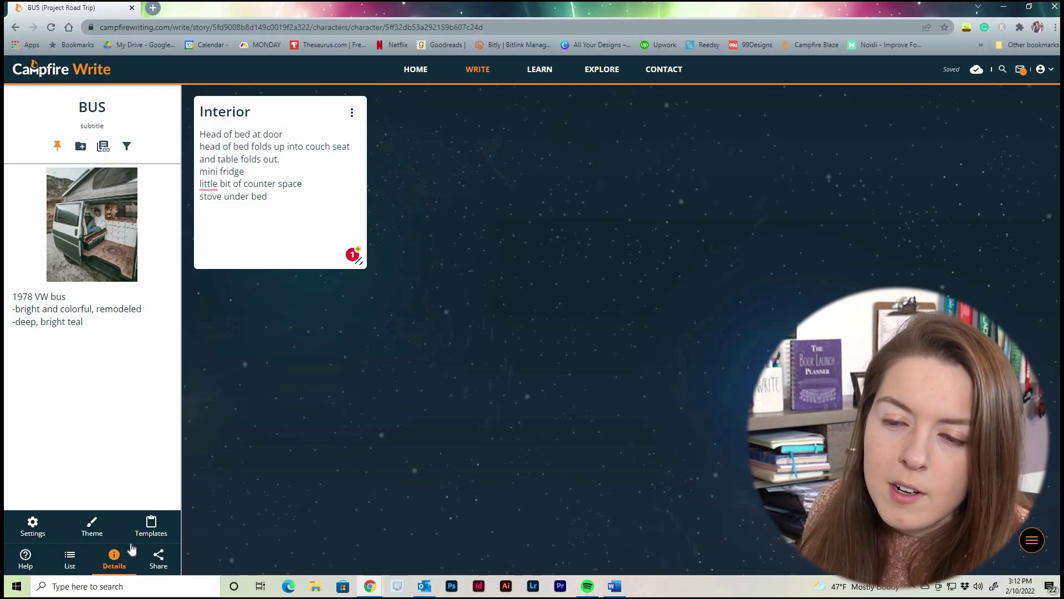
- Collapse the Characters section in the element list and open the entire timeline to look over its plotlines
left_click(70, 557)
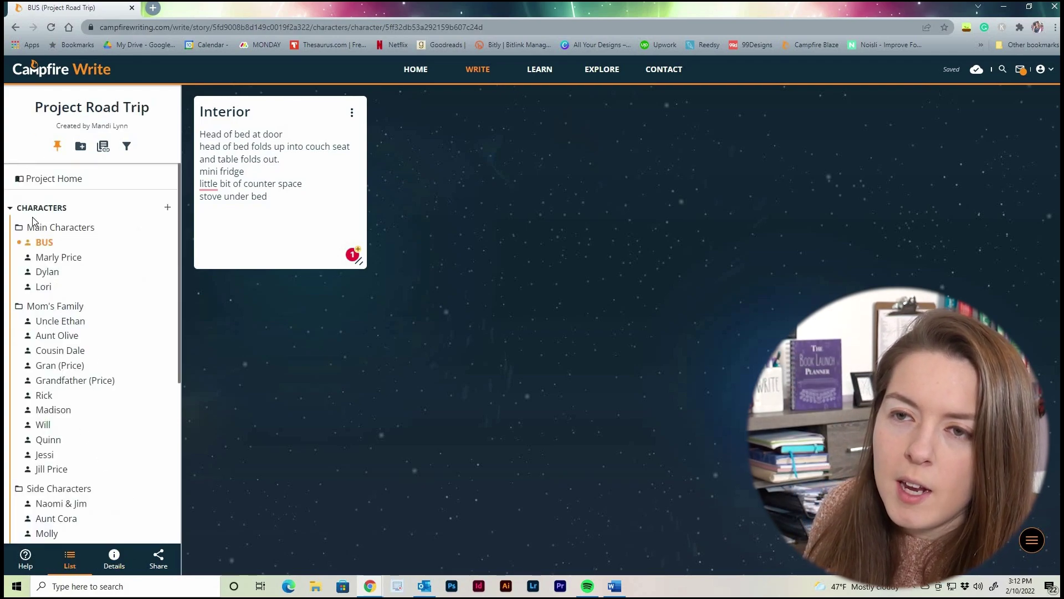
left_click(36, 208)
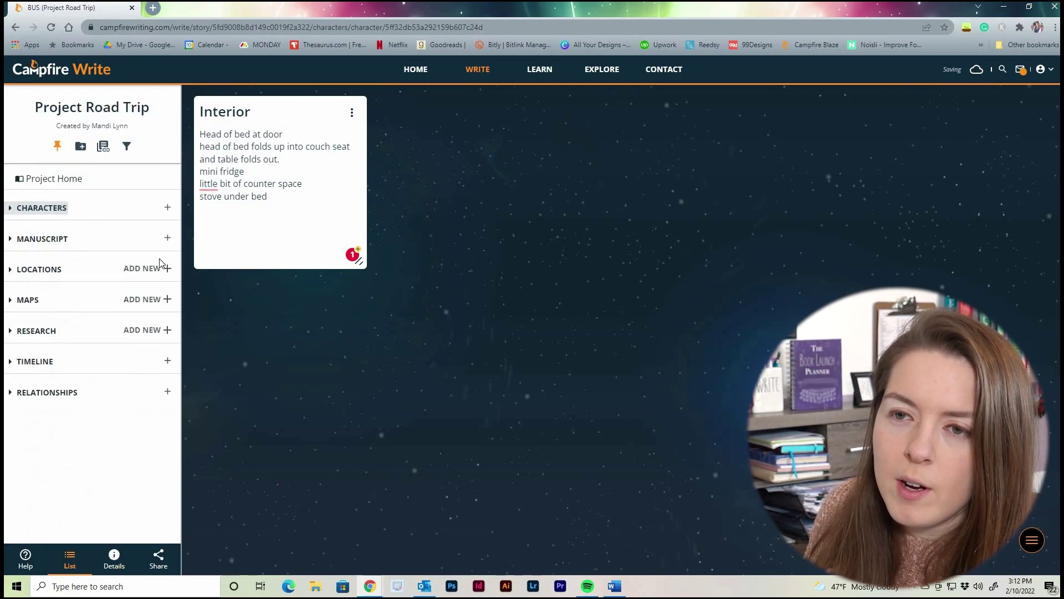
left_click(39, 366)
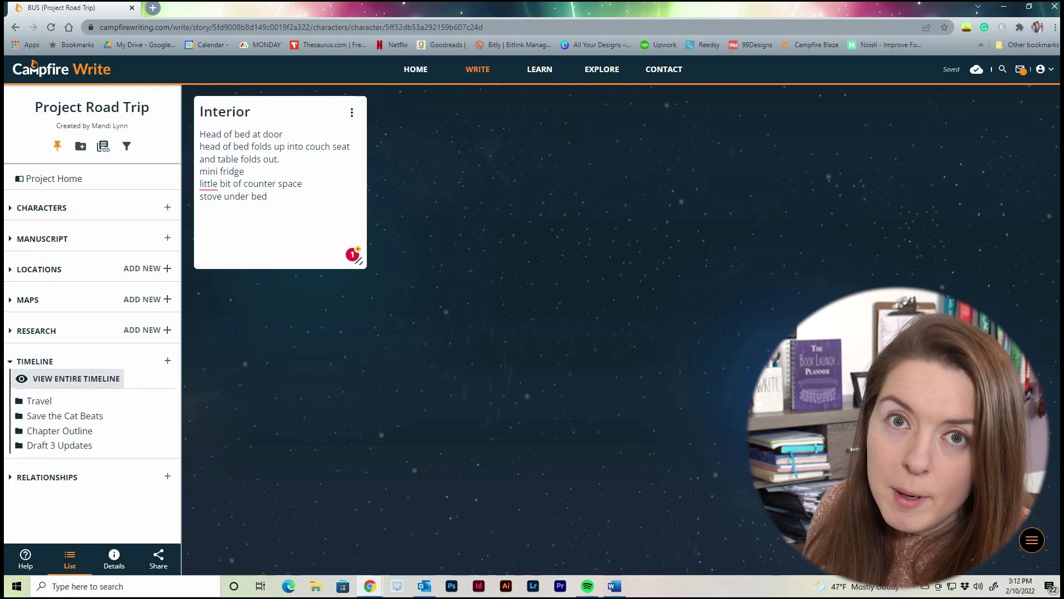
left_click(69, 385)
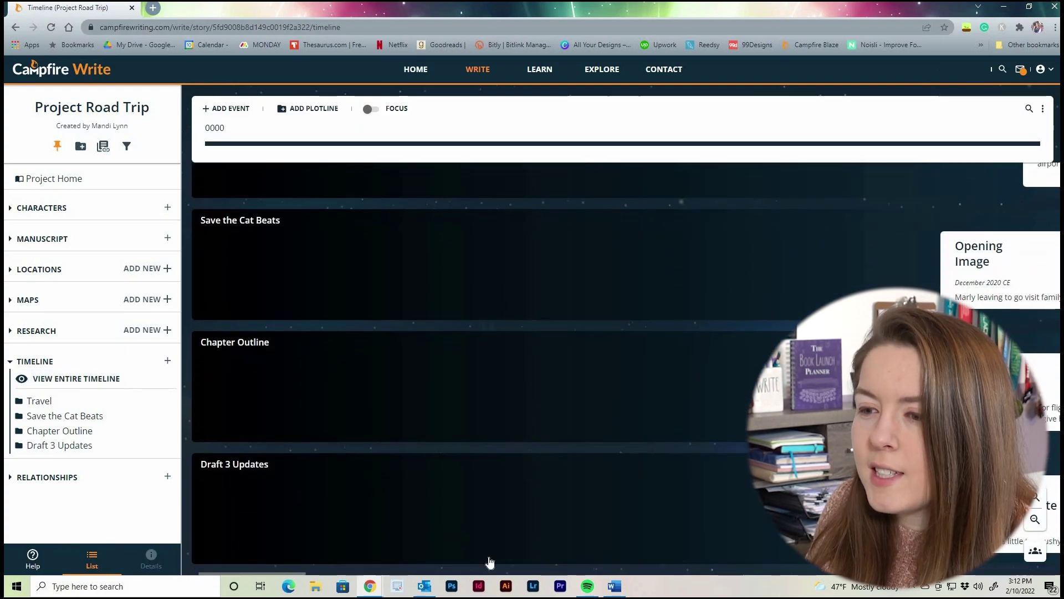
left_click_drag(300, 571, 397, 577)
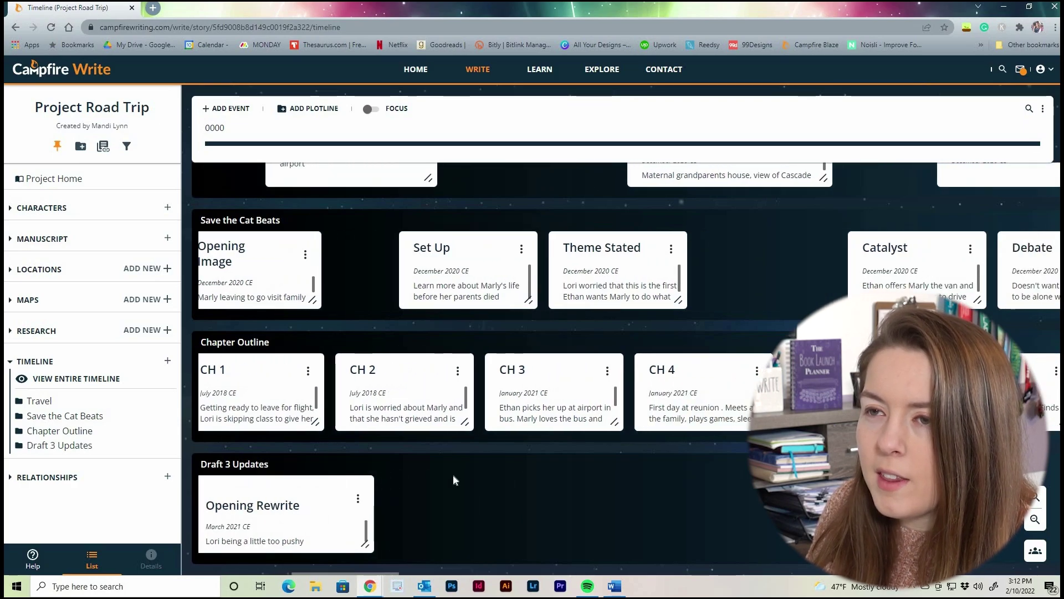
scroll(453, 474, "up", 2)
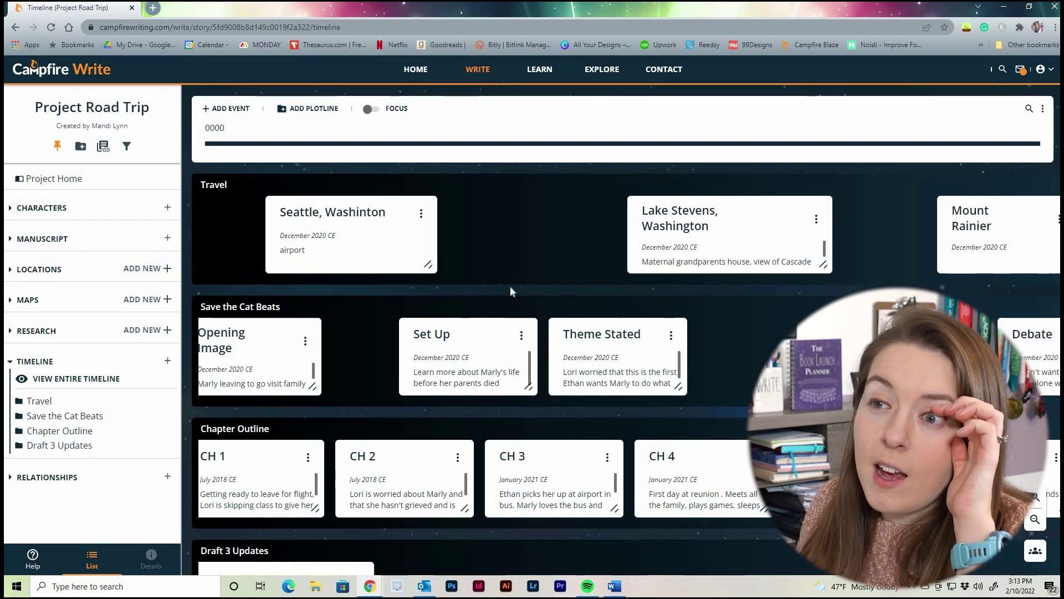
- Open the page of the Seattle event in the Travel plotline and return to the timeline
left_click(392, 243)
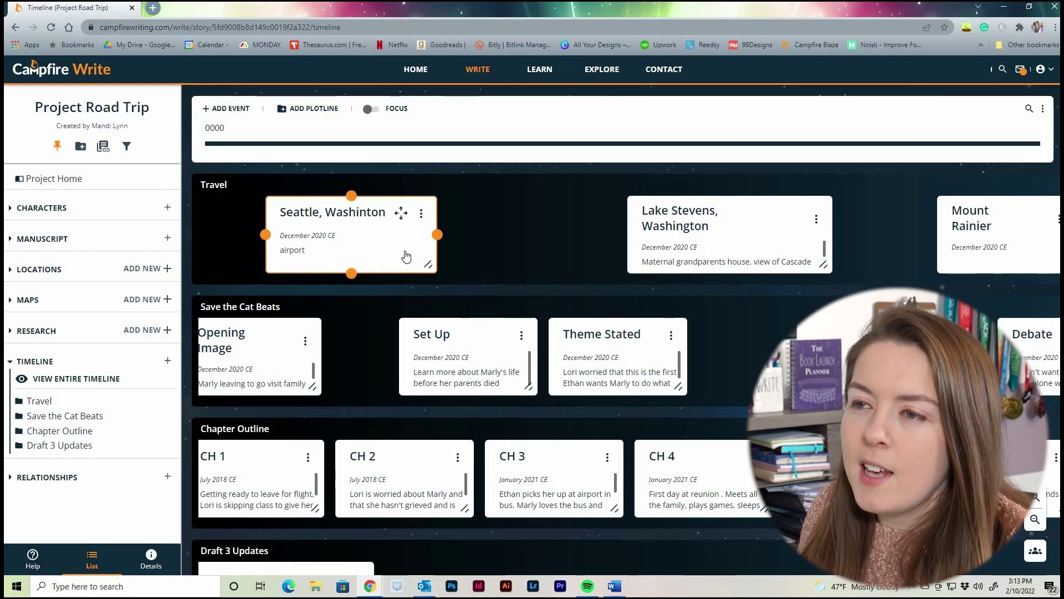
double_click(406, 256)
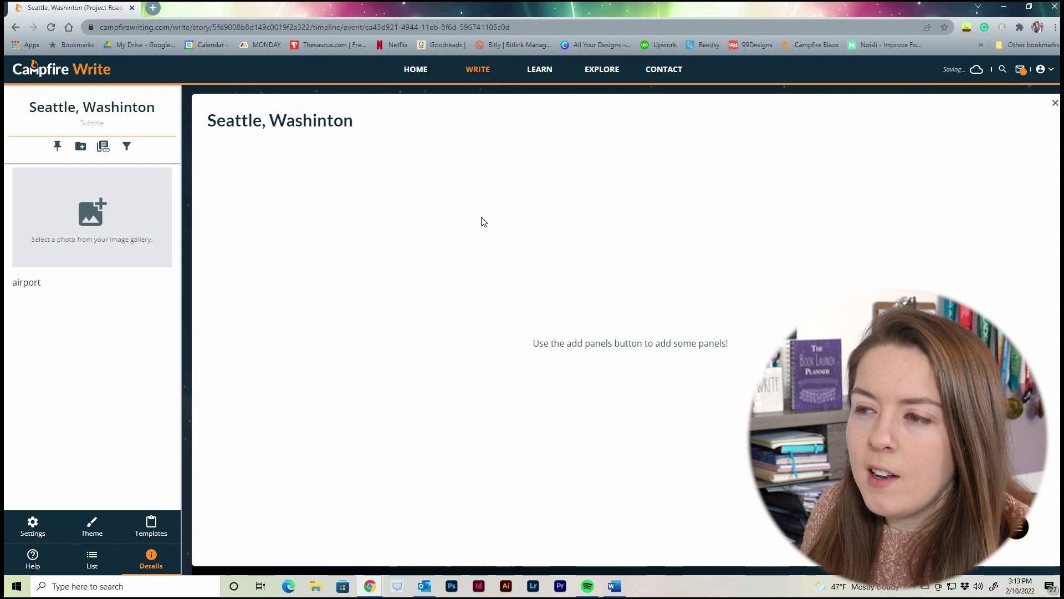
key("Escape")
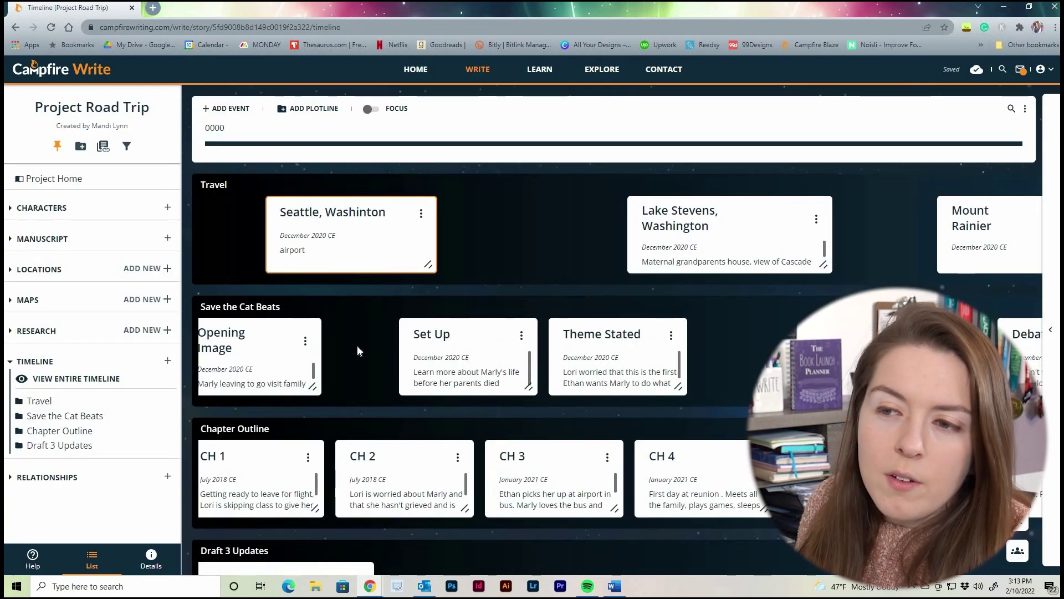
- Open the Seattle event's date for editing and view its month, year and era options without changing them
left_click(302, 241)
double_click(320, 239)
left_click(355, 240)
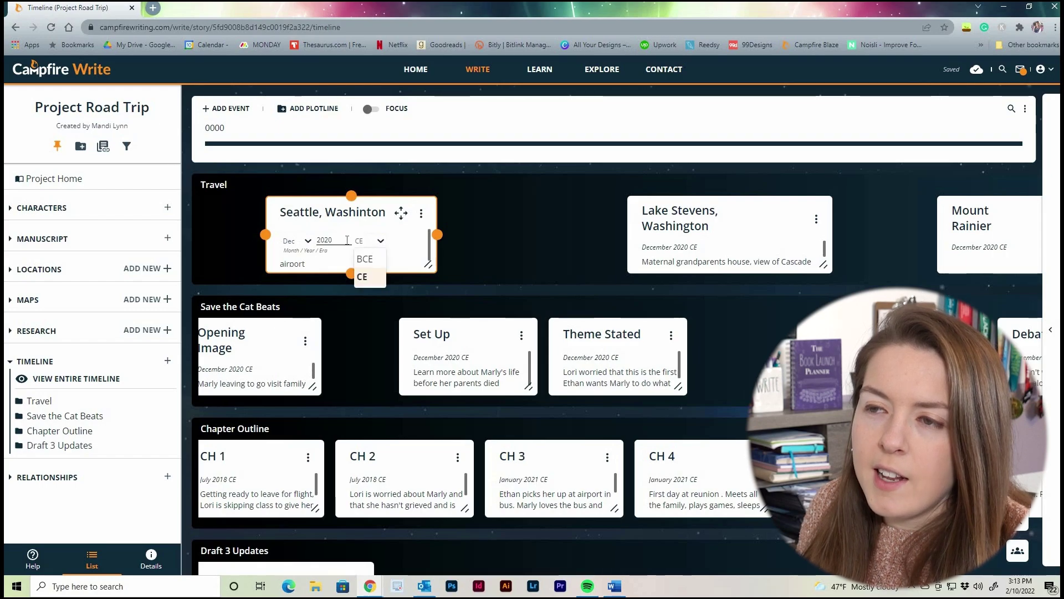
left_click(298, 241)
left_click(419, 425)
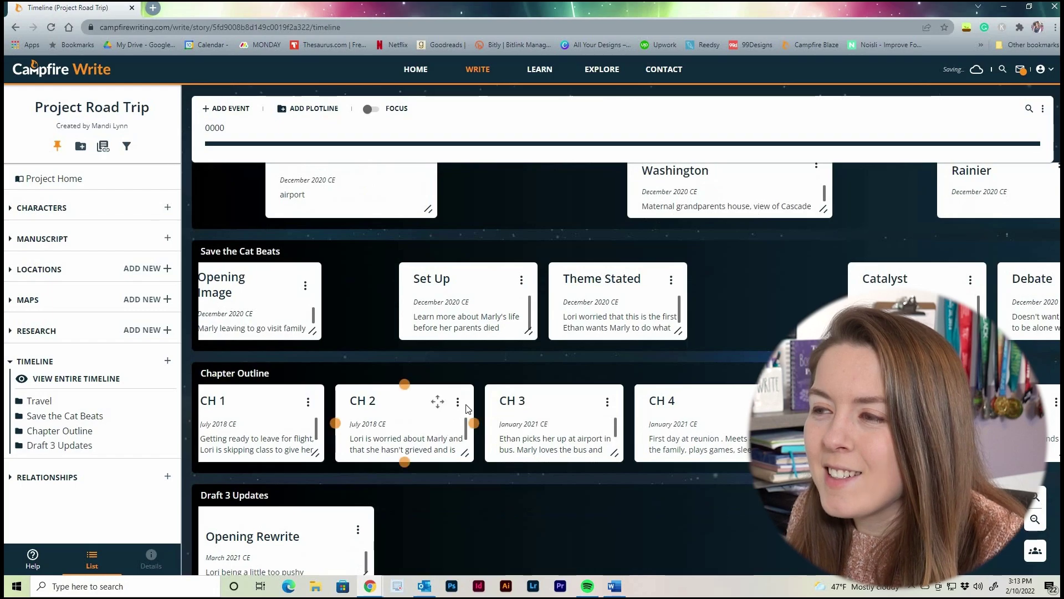
- Open the Yellowstone event in the Travel plotline, review its landmark image panels and close the event
left_click(711, 226)
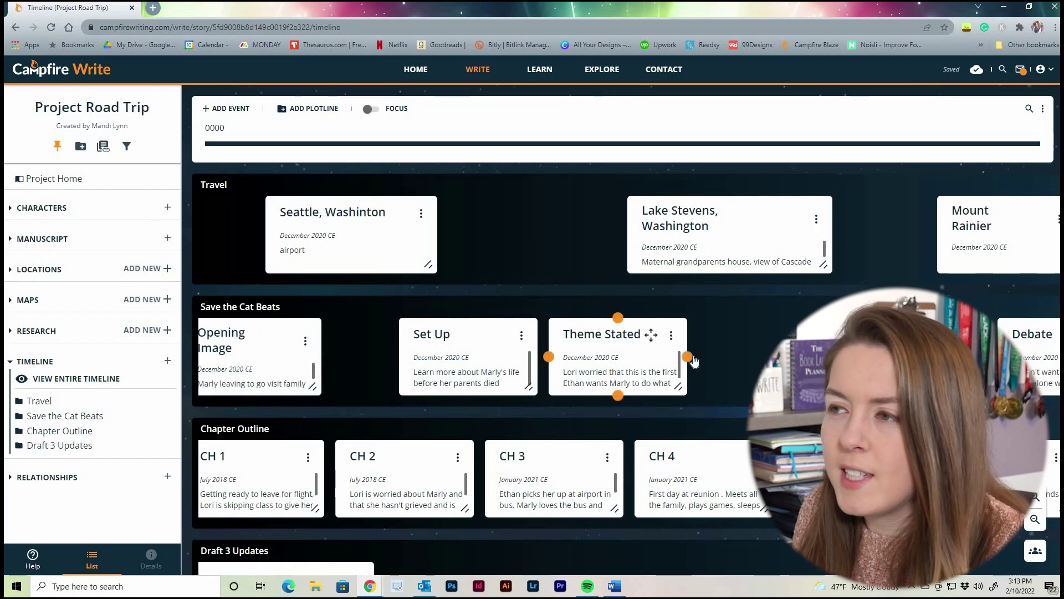
scroll(770, 244, "right", 5)
left_click(771, 257)
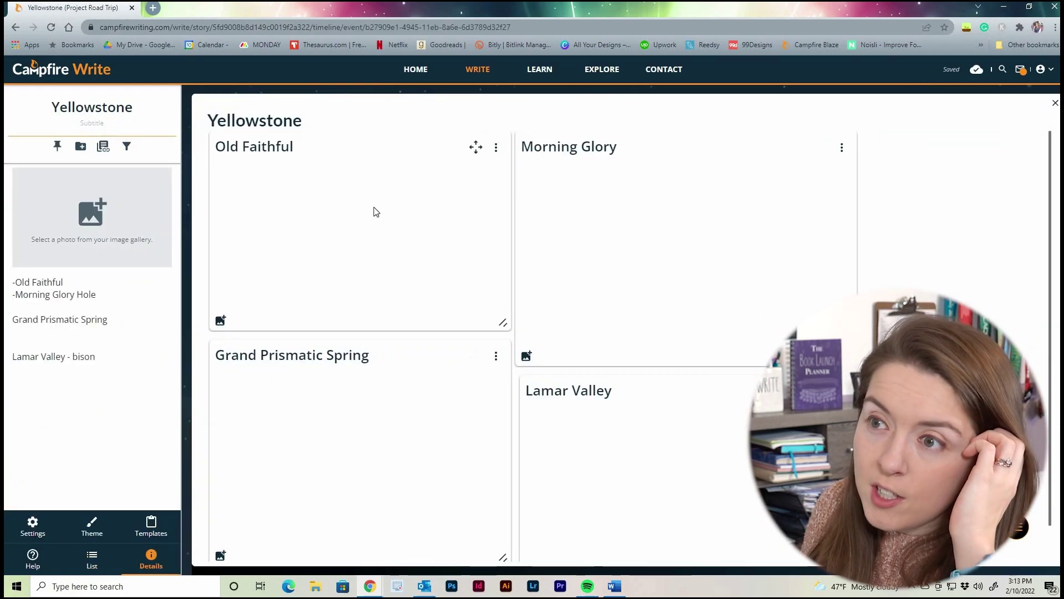
scroll(793, 288, "down", 1)
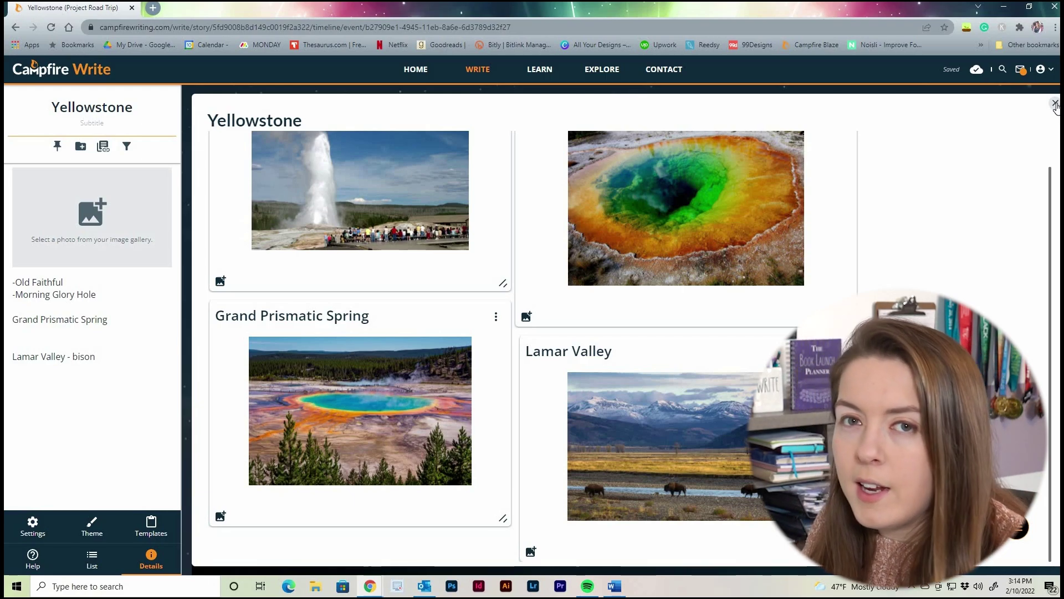
left_click(1055, 103)
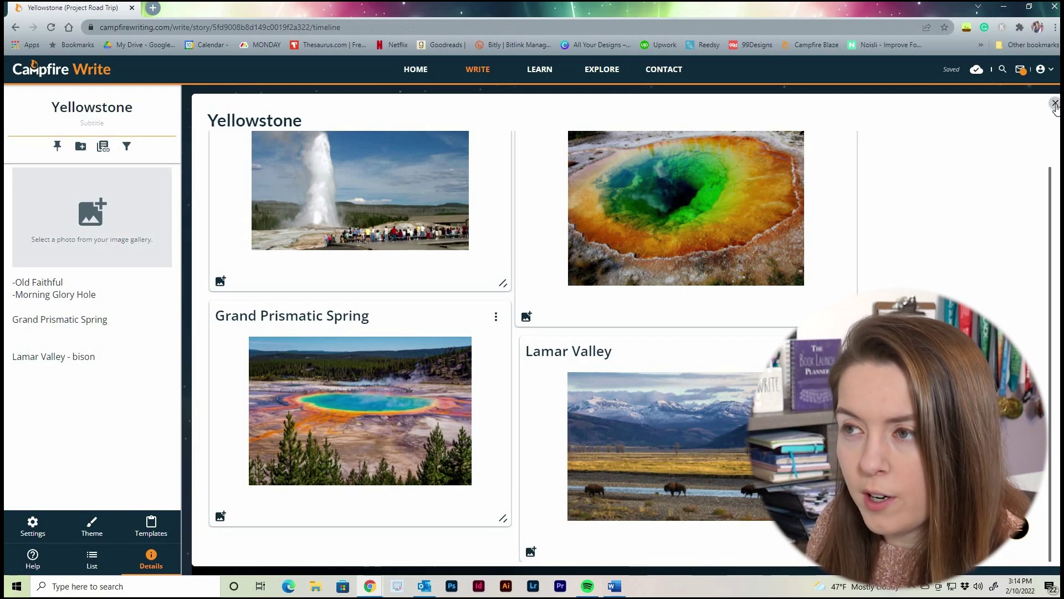
- Examine the Save the Cat Beats, Chapter Outline and Draft 3 Updates plotlines along the timeline and return to its beginning
scroll(524, 306, "down", 2)
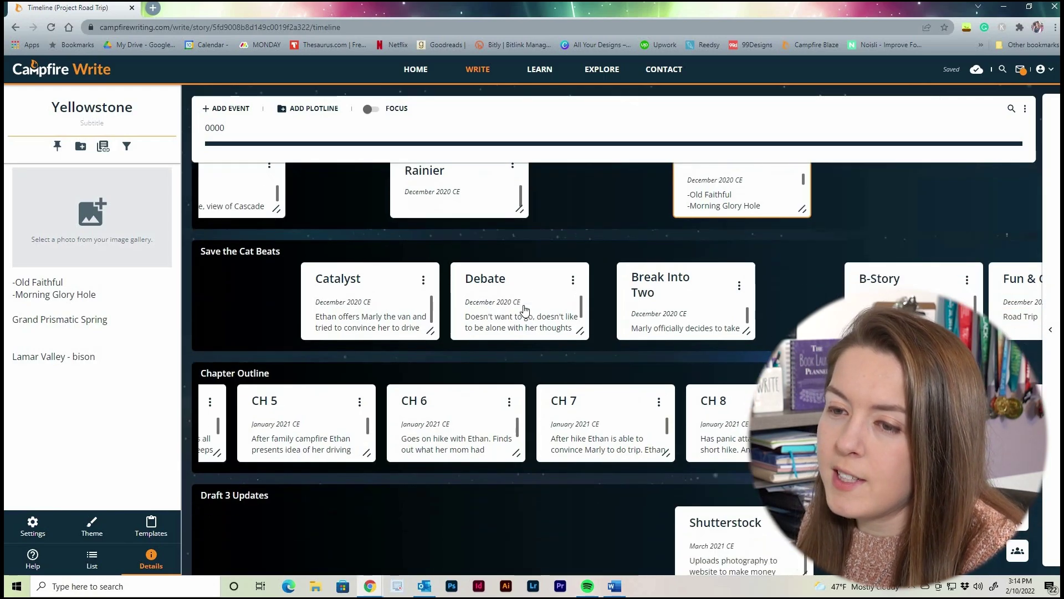
scroll(525, 305, "up", 2)
scroll(522, 312, "down", 2)
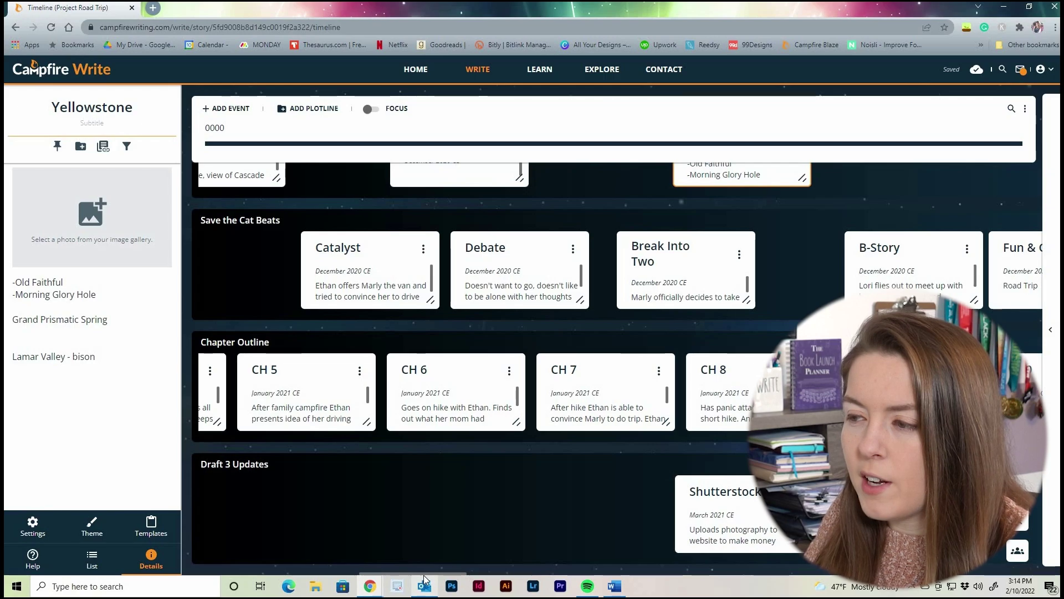
scroll(448, 550, "right", 10)
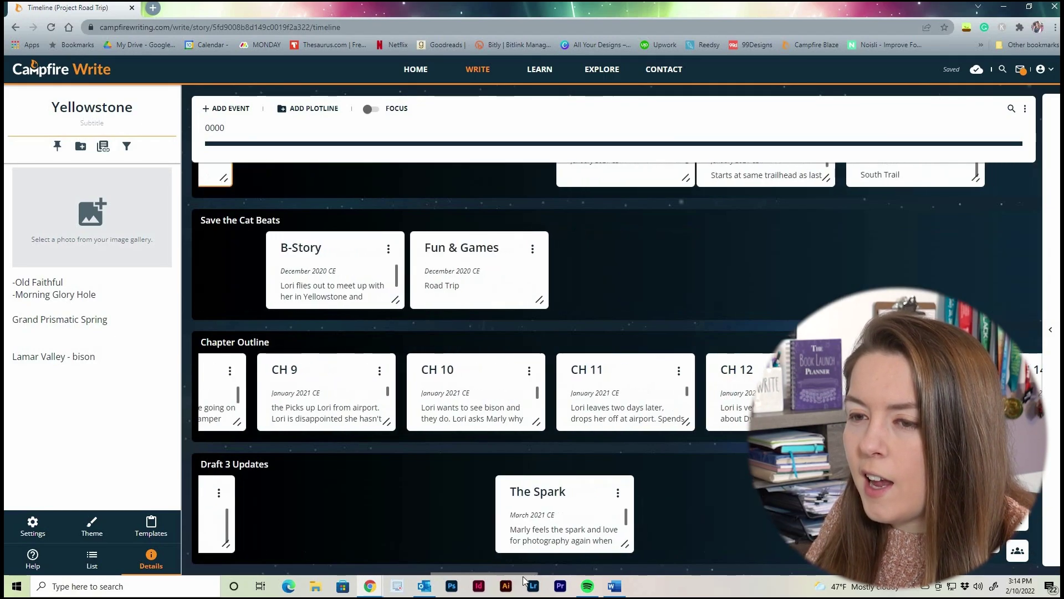
scroll(448, 550, "left", 1)
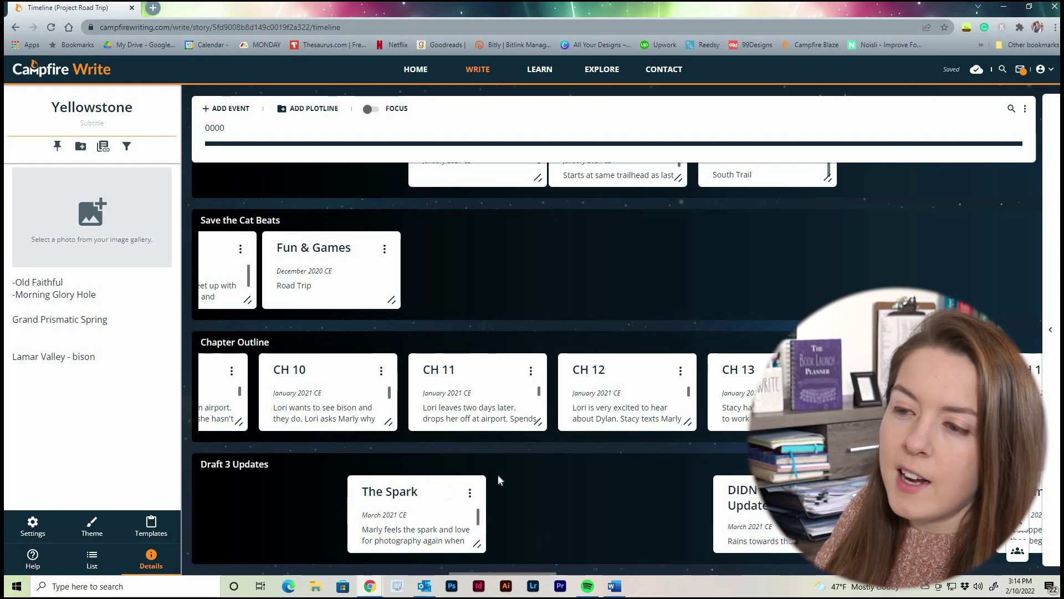
scroll(386, 563, "left", 15)
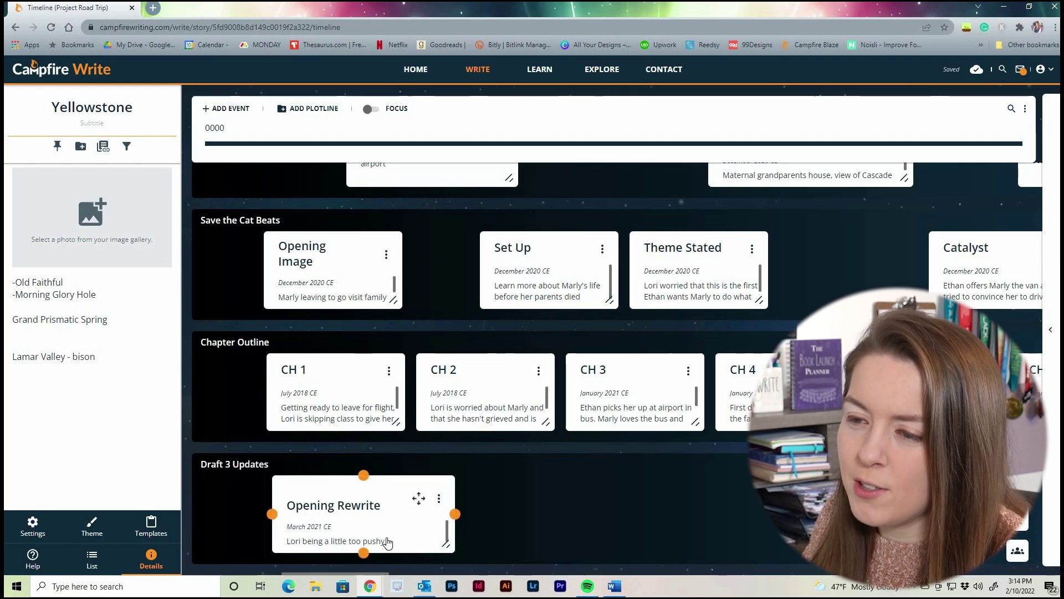
scroll(376, 541, "down", 1)
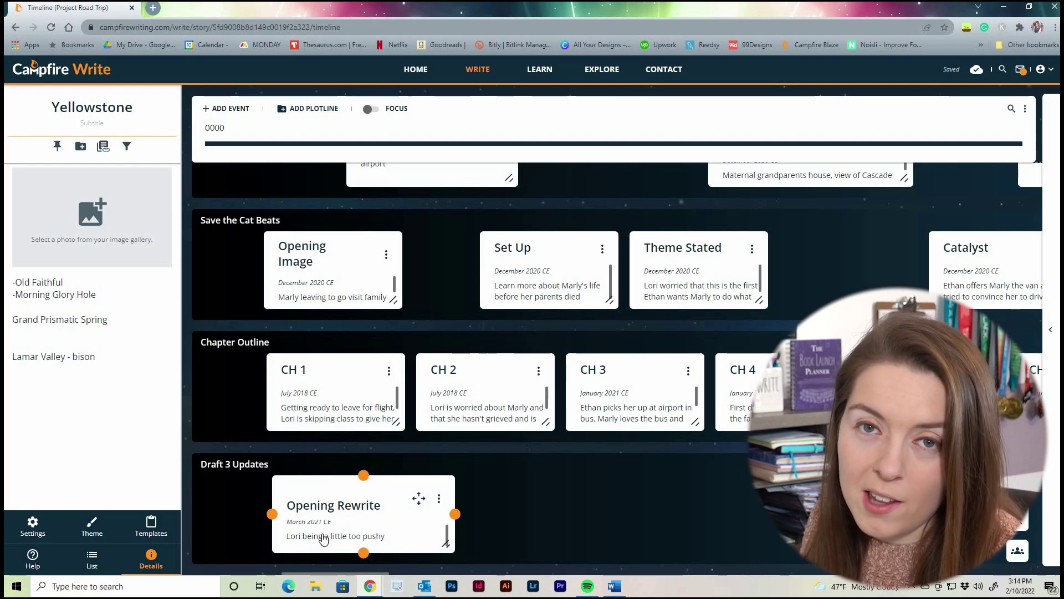
left_click_drag(337, 574, 606, 588)
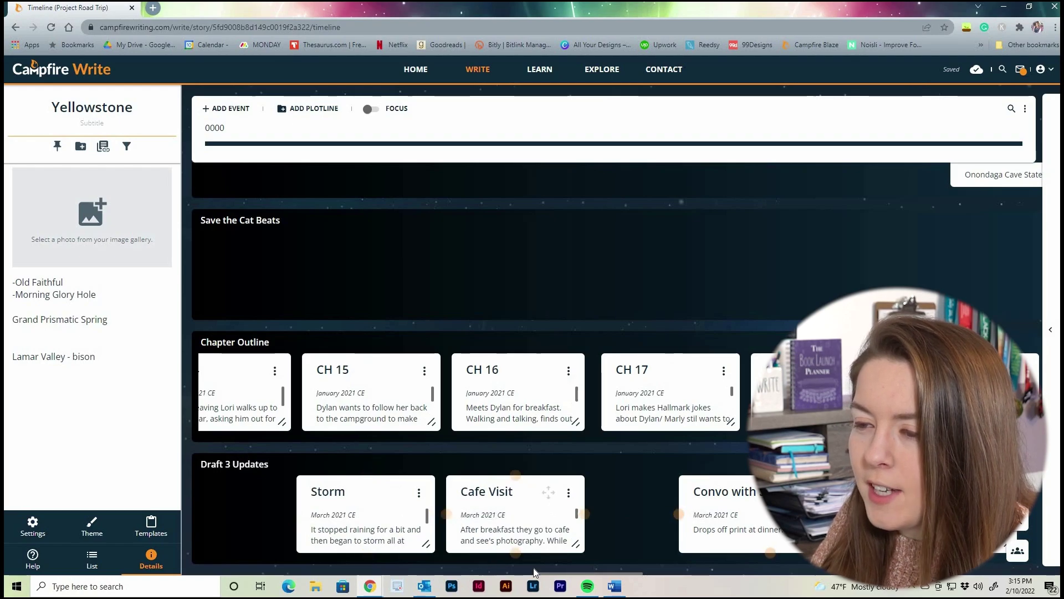
left_click_drag(550, 577, 590, 576)
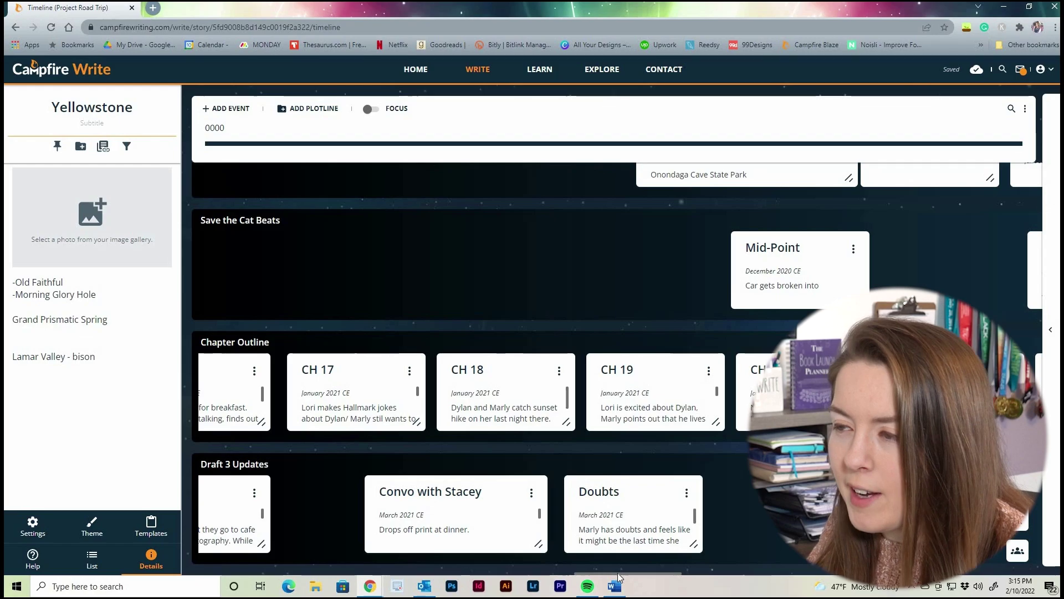
left_click_drag(615, 575, 677, 582)
scroll(338, 530, "left", 15)
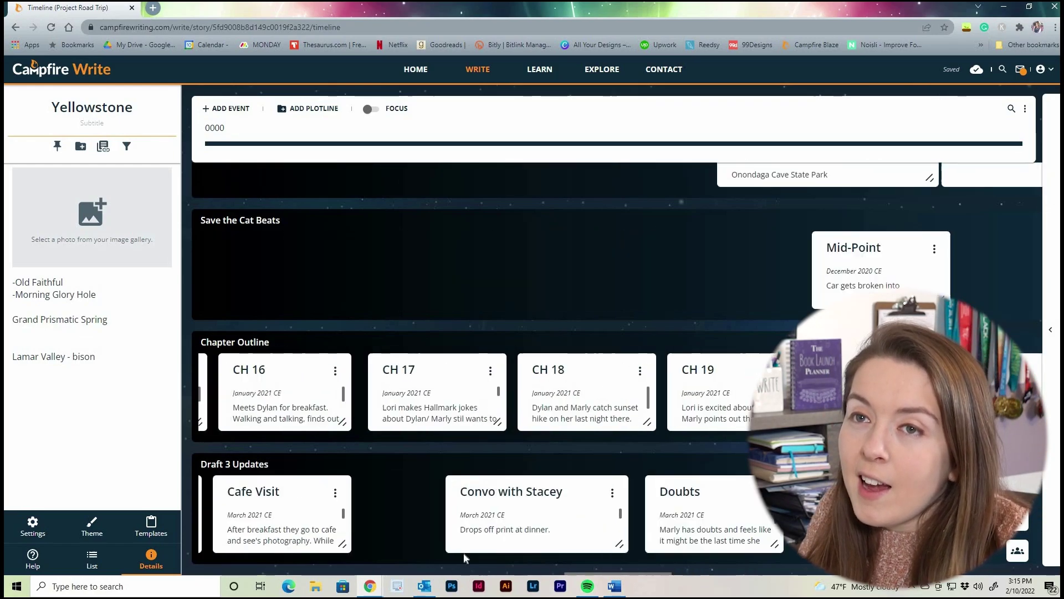
scroll(535, 408, "up", 2)
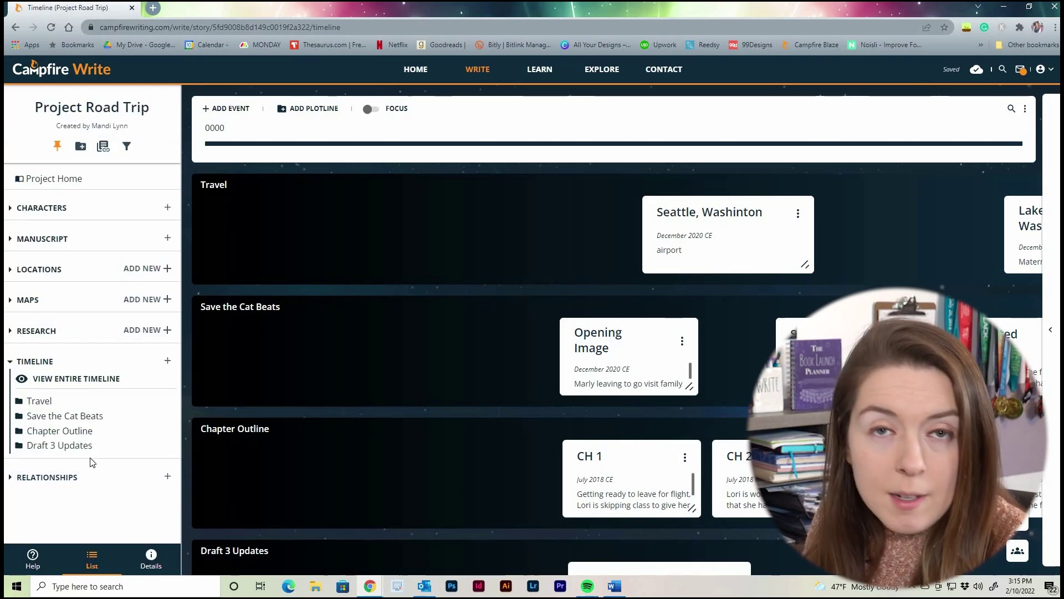
- Open the Maternal Family Tree relationship web and link the Grandfather card to the uppermost unconnected character card
left_click(51, 478)
left_click(73, 492)
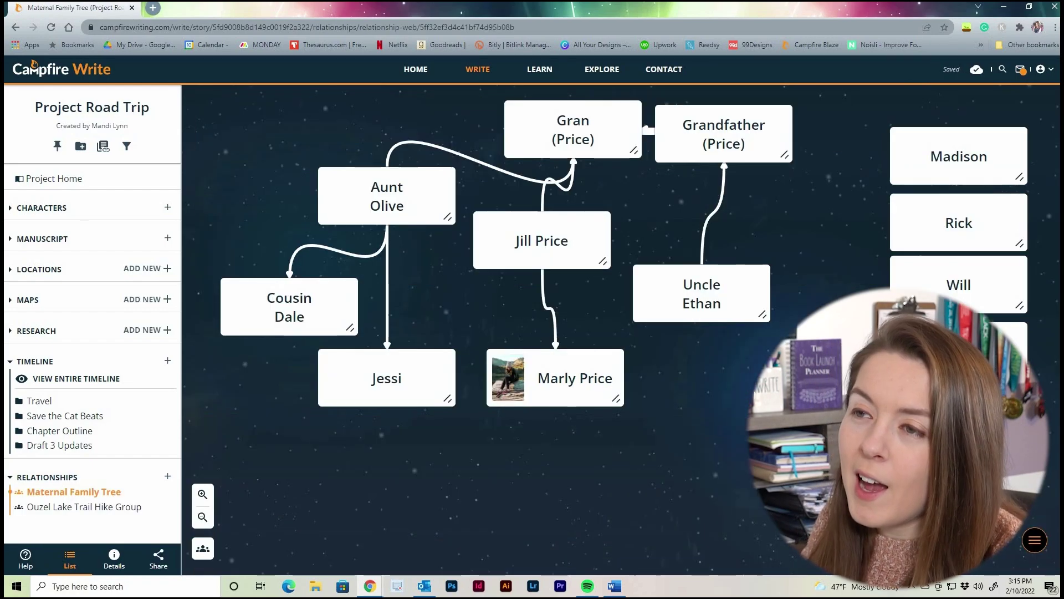
mouse_move(574, 127)
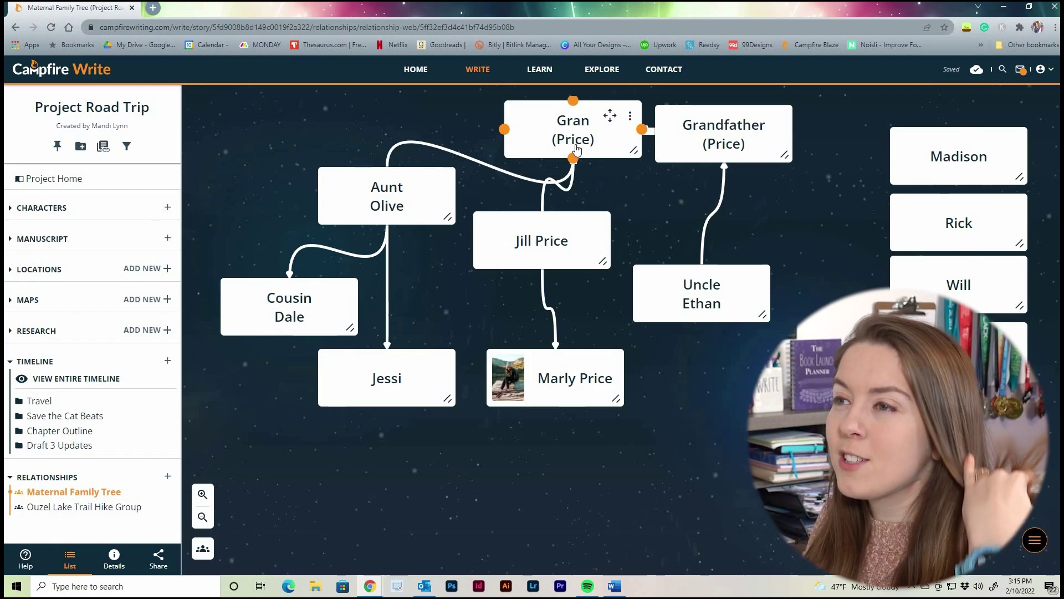
mouse_move(710, 326)
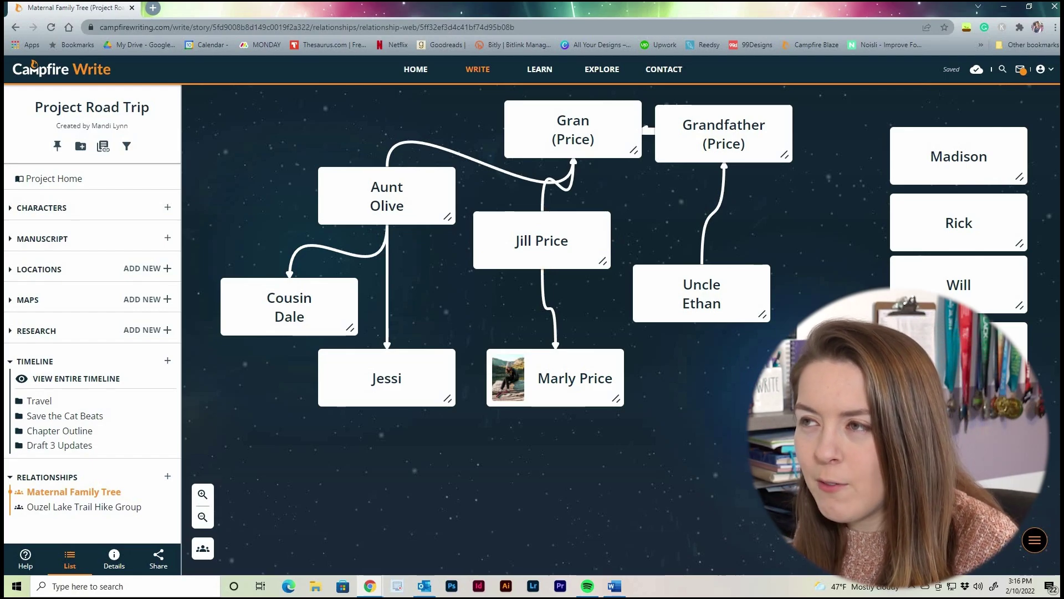
left_click_drag(797, 134, 895, 165)
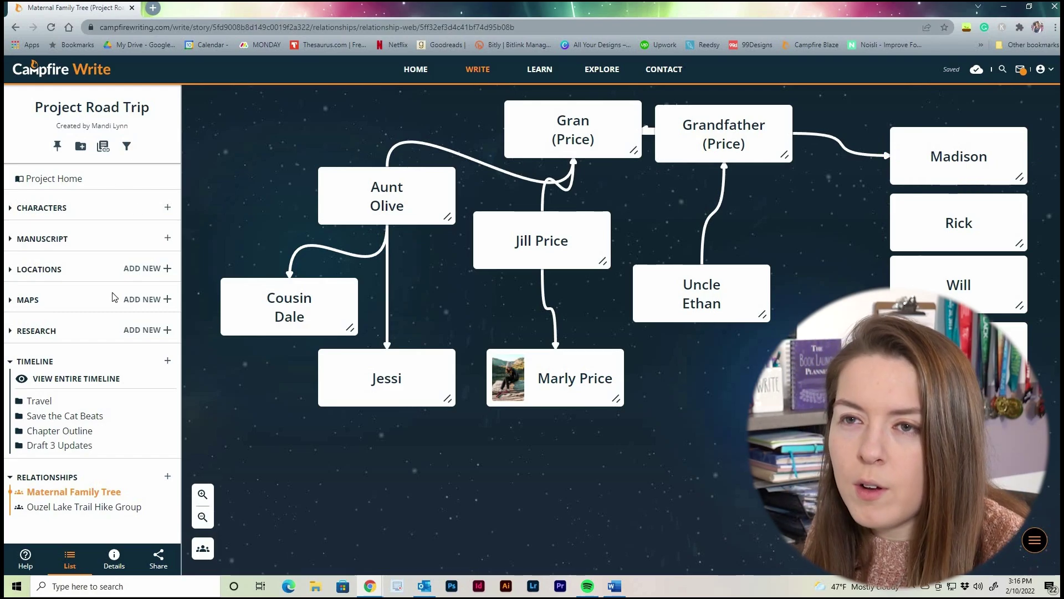
- Unhide the Arcs, Encyclopedia, Magic, Species, Cultures, Items, Systems, Languages, Religions and Philosophies modules in the project list, and add a new item to Items
left_click(126, 146)
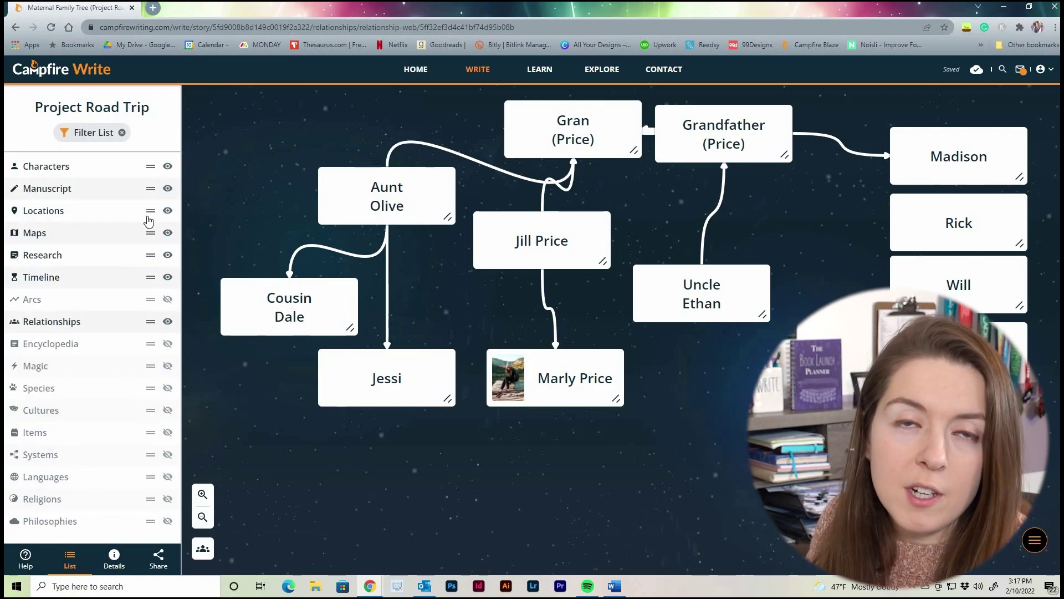
left_click(168, 454)
left_click(167, 433)
left_click(167, 410)
left_click(167, 387)
left_click(167, 366)
left_click(168, 344)
left_click(167, 477)
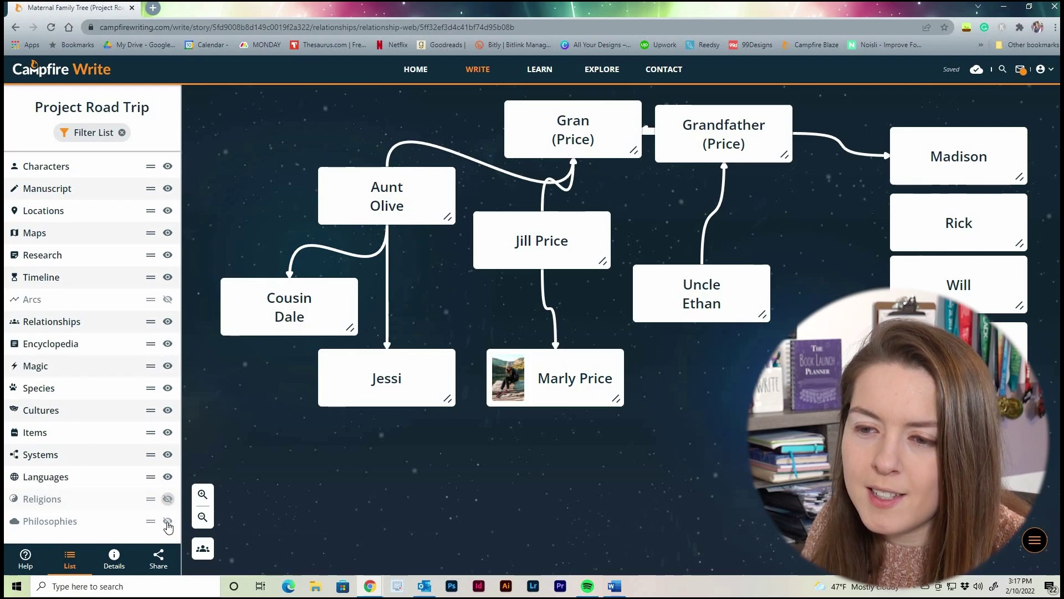
left_click(168, 499)
left_click(167, 521)
left_click(168, 299)
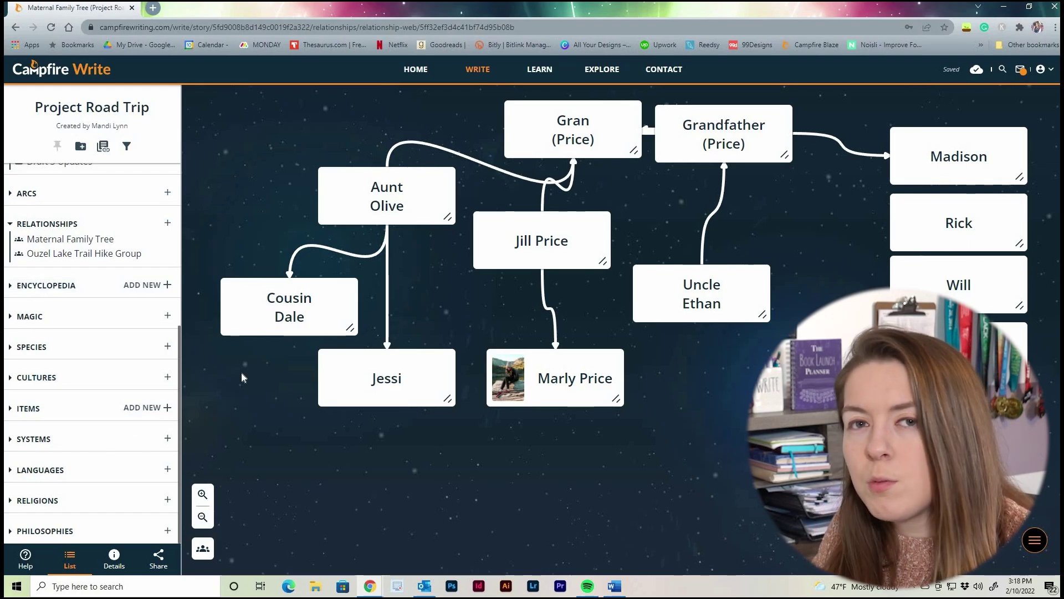
left_click(158, 408)
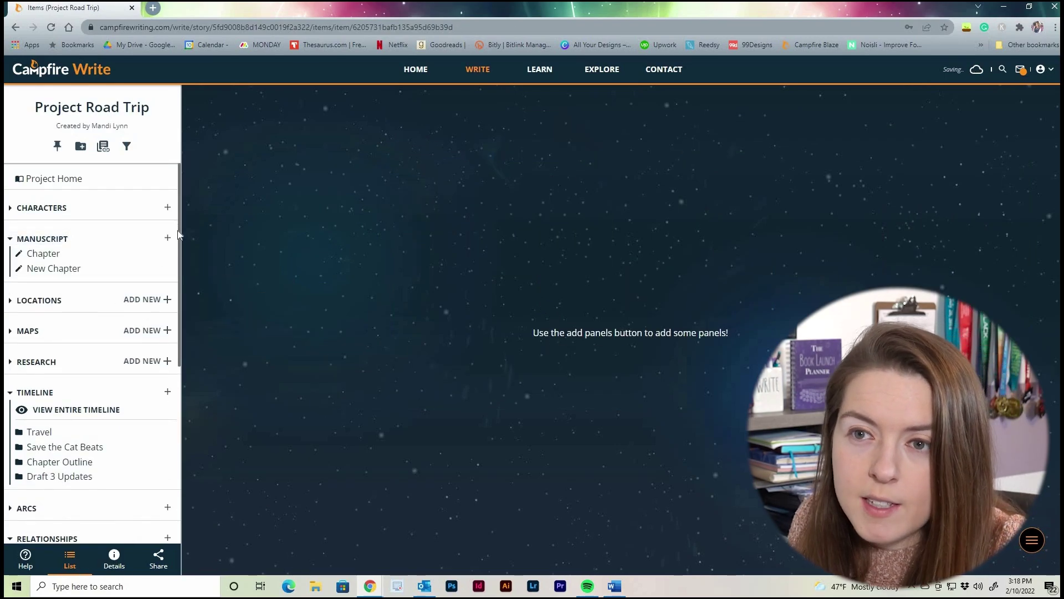
- Open the manuscript section named Chapter, skim its text to the end and return to its beginning
left_click(39, 253)
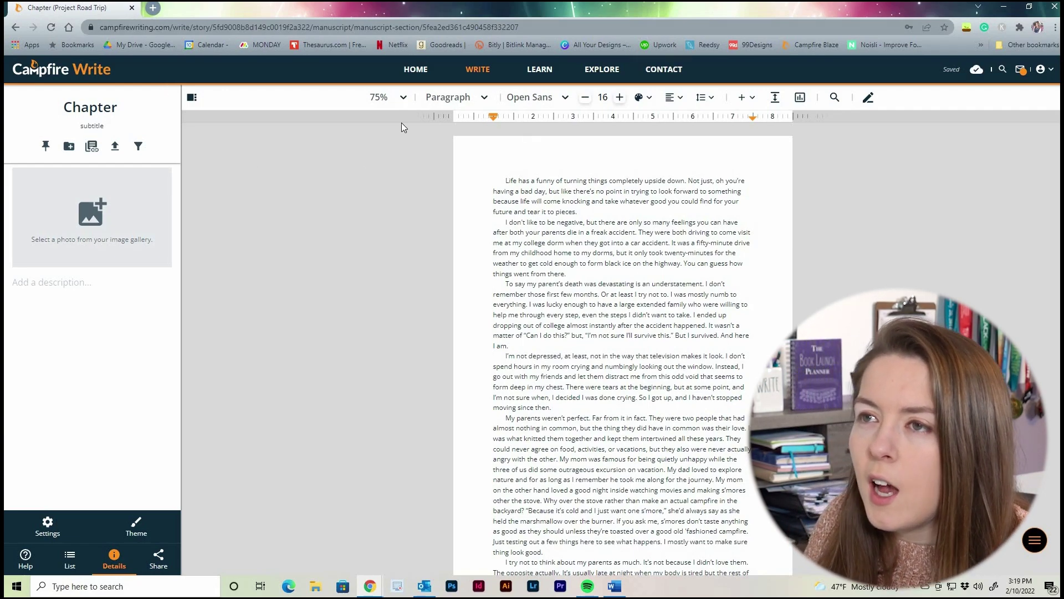
left_click(398, 98)
left_click(398, 98)
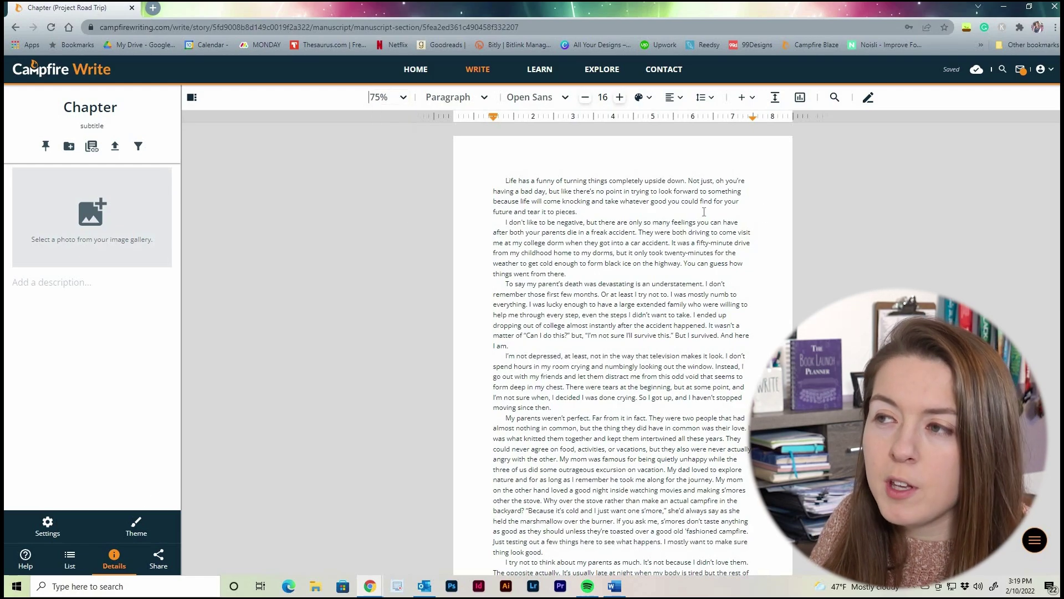
scroll(569, 219, "down", 20)
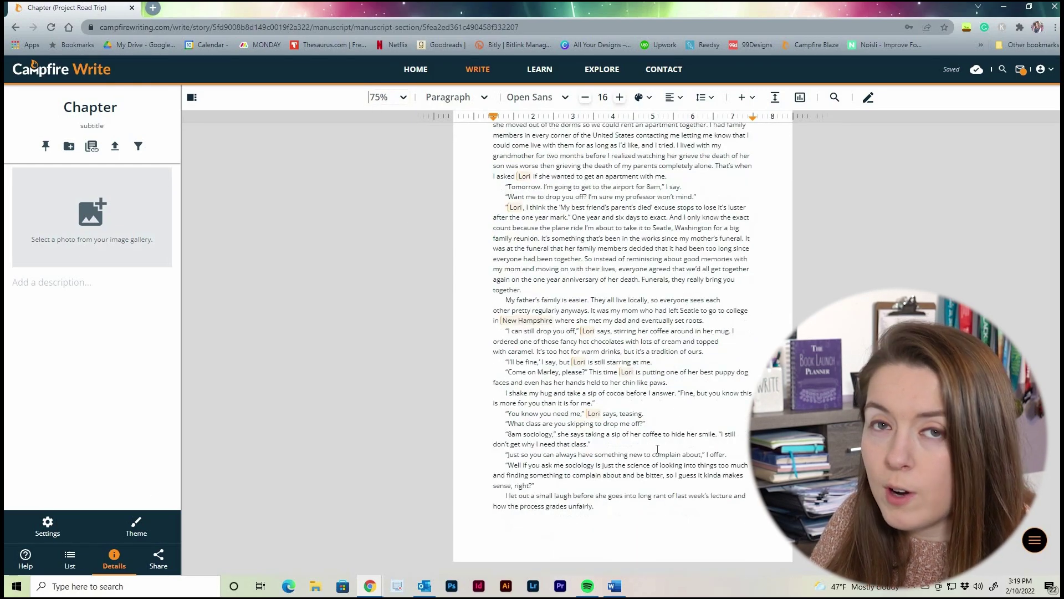
scroll(644, 456, "up", 20)
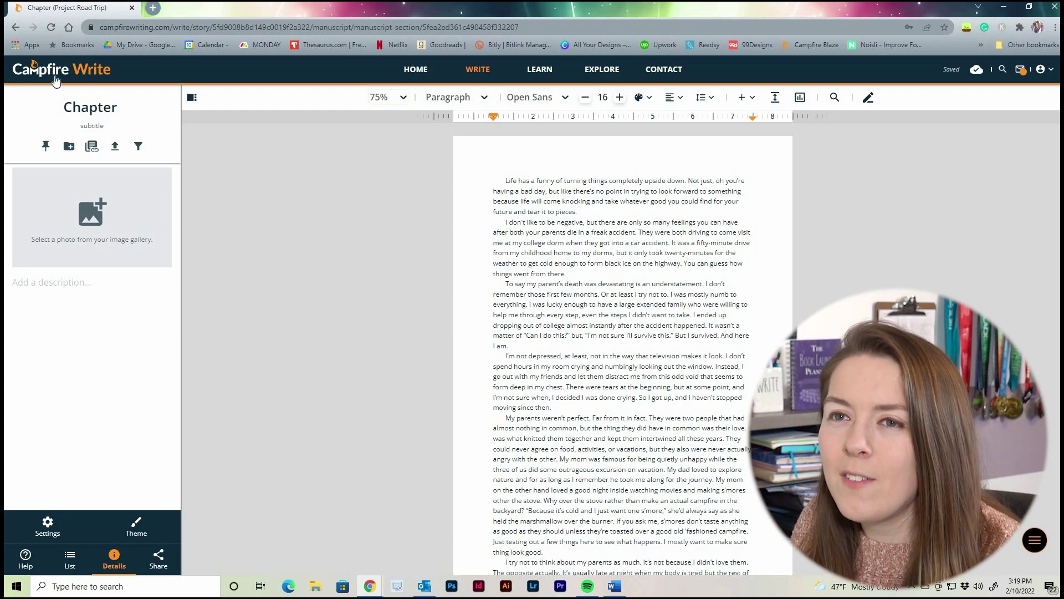
- Set the manuscript page's zoom level to Auto, leaving the chapter title as it is
left_click(115, 107)
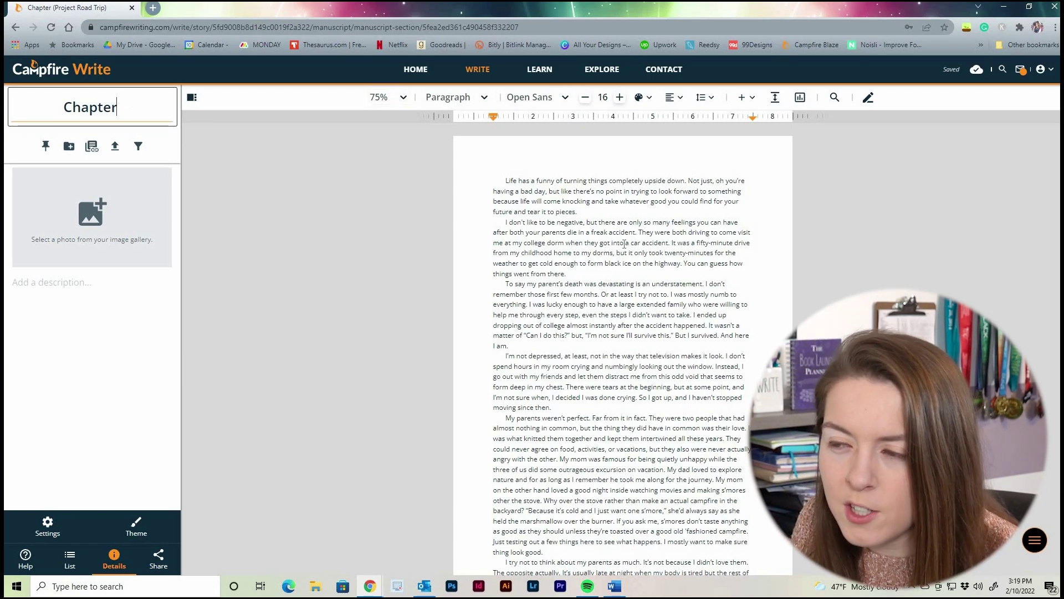
left_click(402, 98)
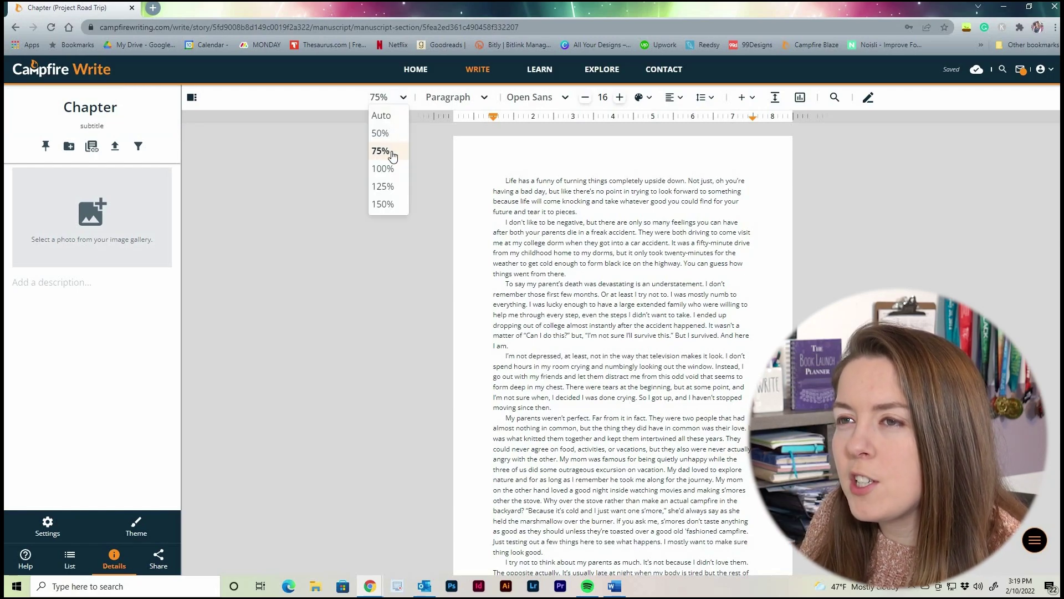
left_click(382, 116)
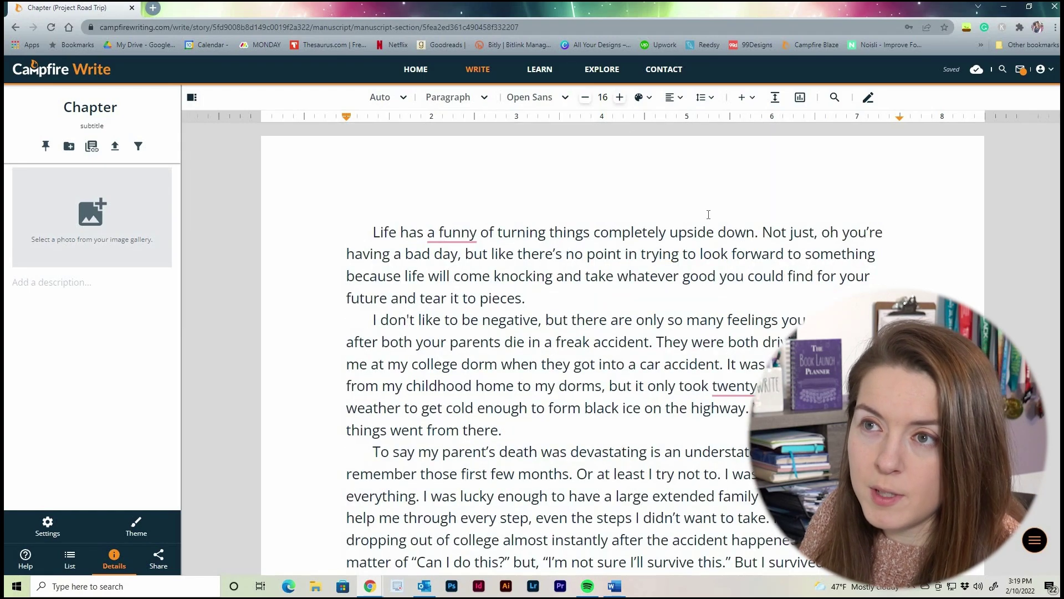
- Review the manuscript editor's paragraph style, font, and text and highlight color options without applying any
left_click(469, 100)
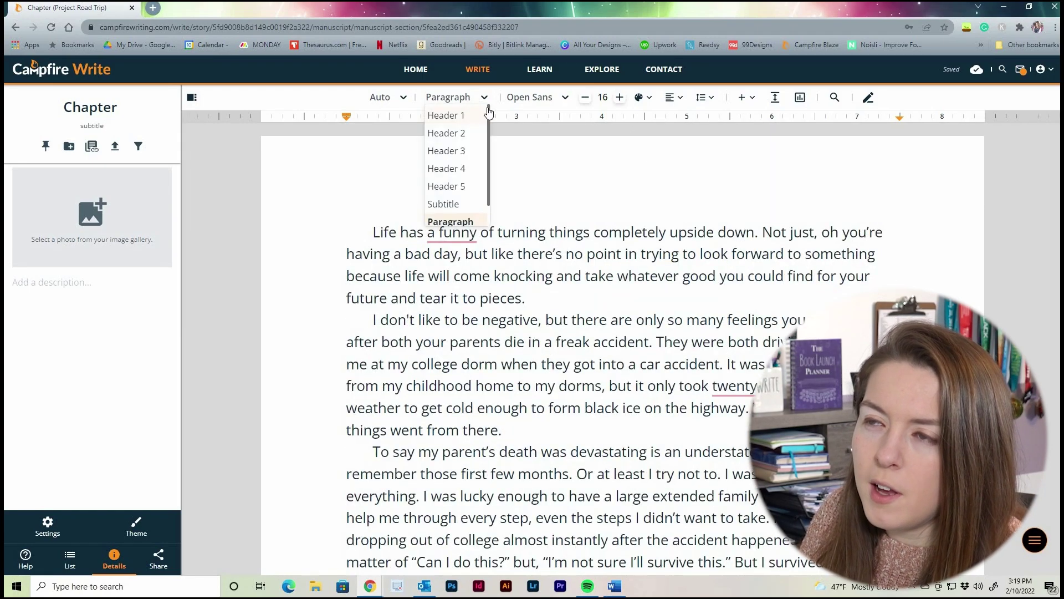
left_click(563, 101)
left_click(563, 101)
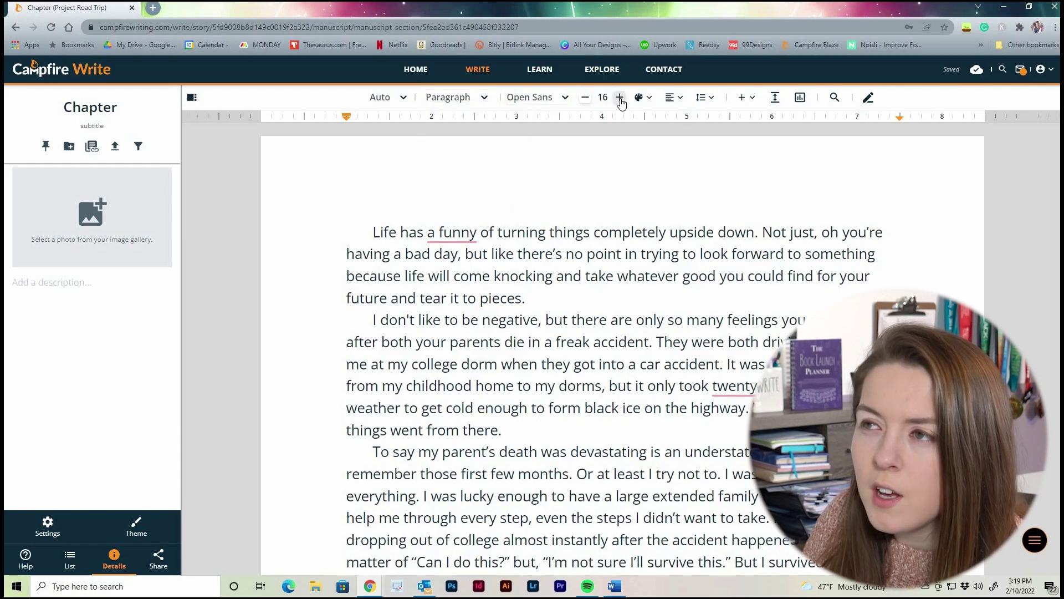
left_click(642, 97)
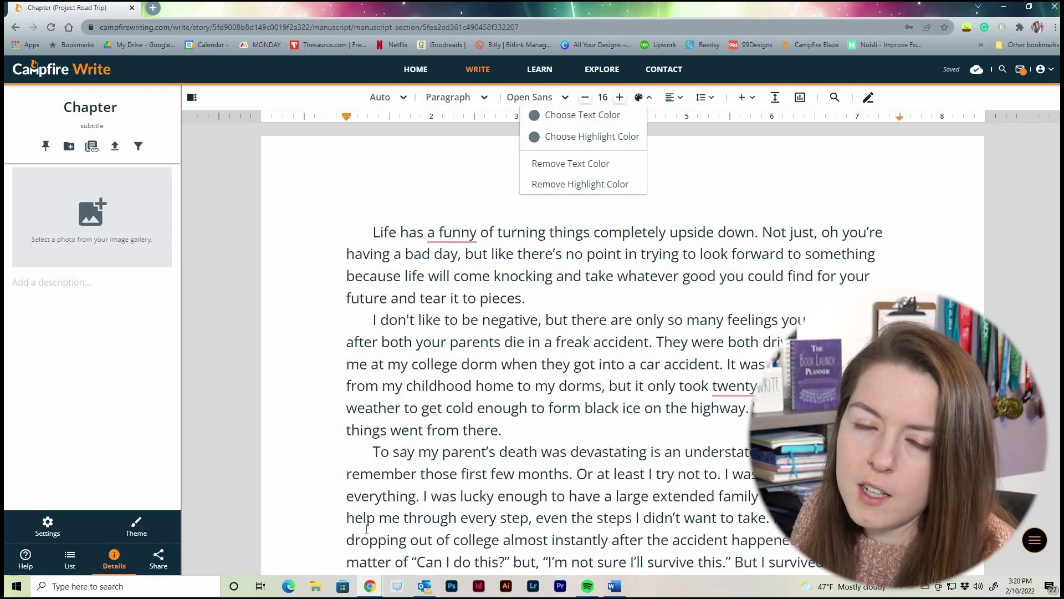
left_click(710, 198)
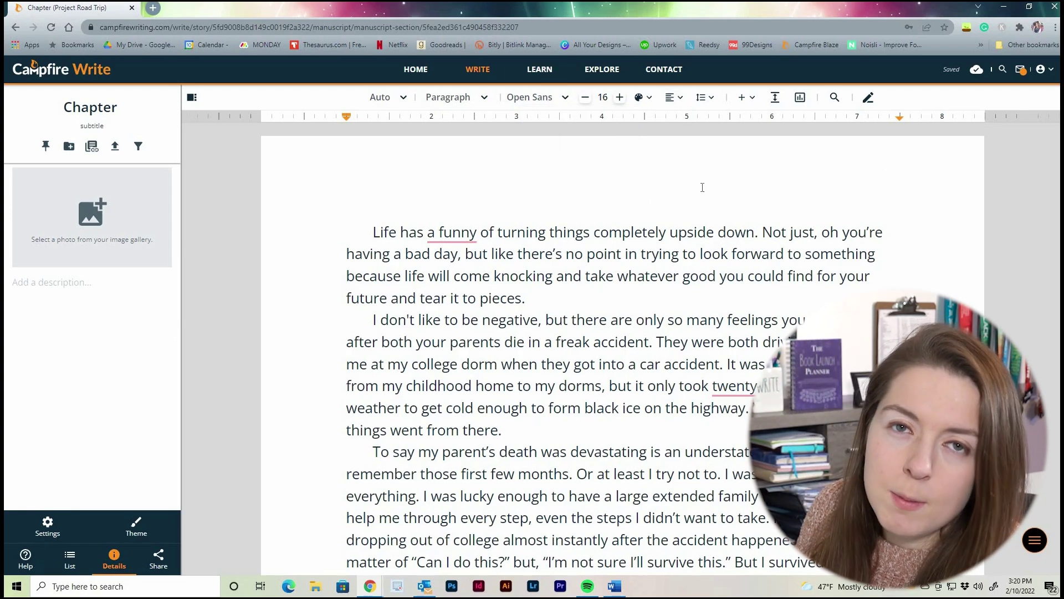
- Review the manuscript settings for page margins, size, orientation, ruler, indents and word count, and close them without saving
left_click(47, 525)
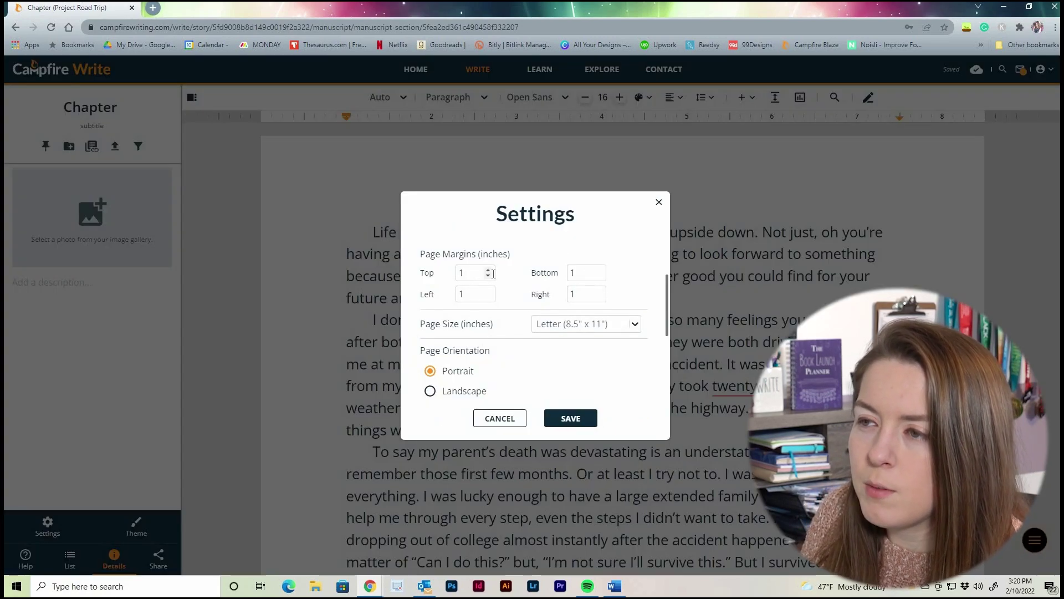
scroll(506, 288, "down", 2)
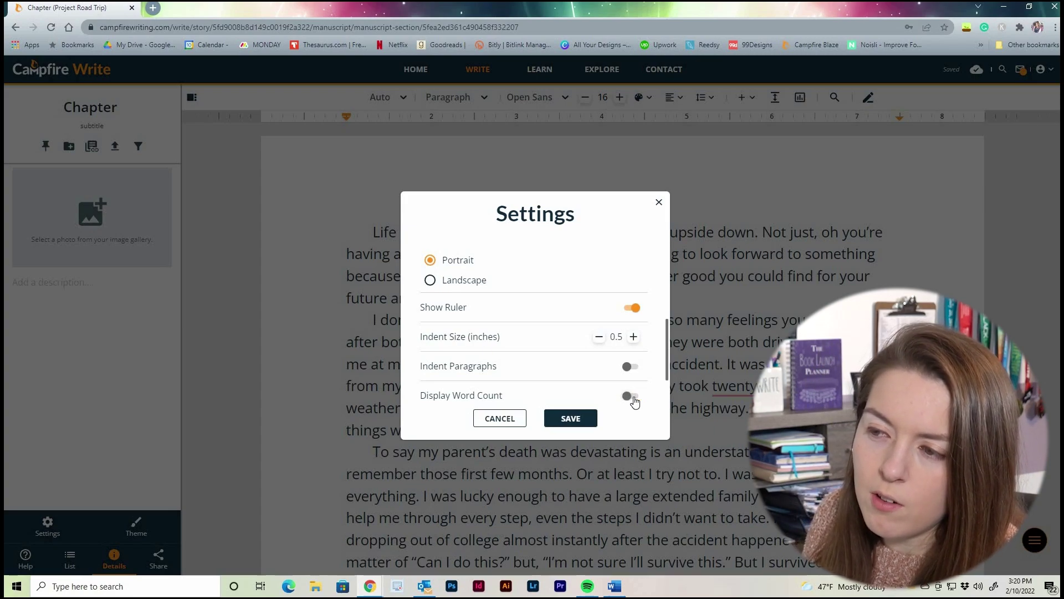
left_click(500, 418)
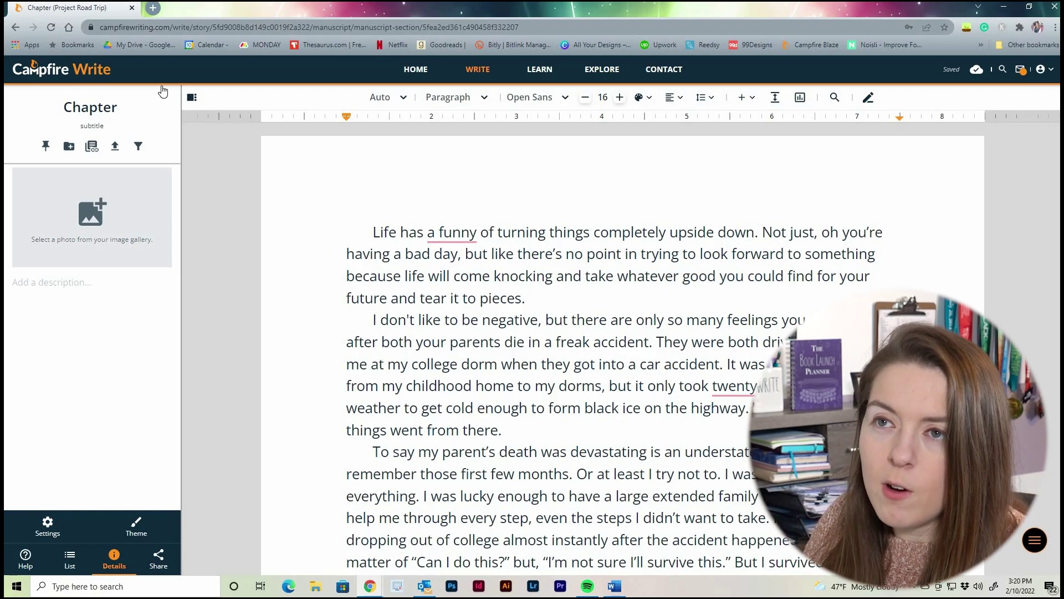
- Show the Navigator, Contents and Notepad tools beside the chapter's text
left_click(192, 99)
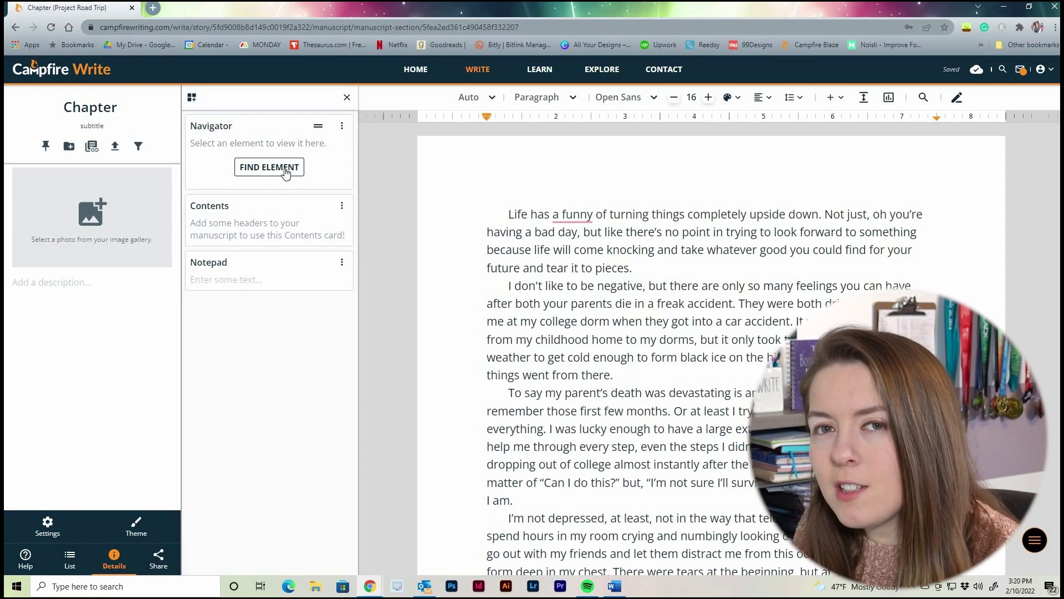